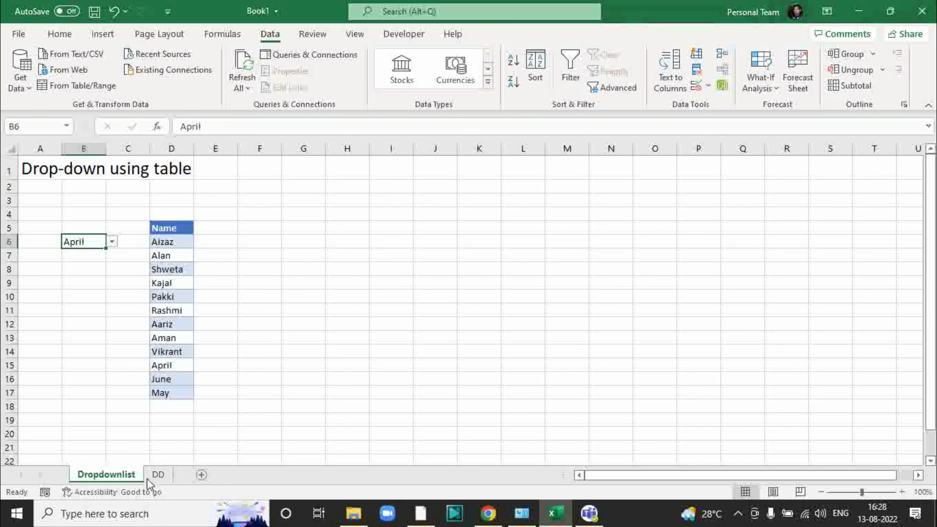
Step: Look at the DD sheet, return to the Dropdownlist sheet and choose the seventh name from the drop-down in cell B6
click(158, 477)
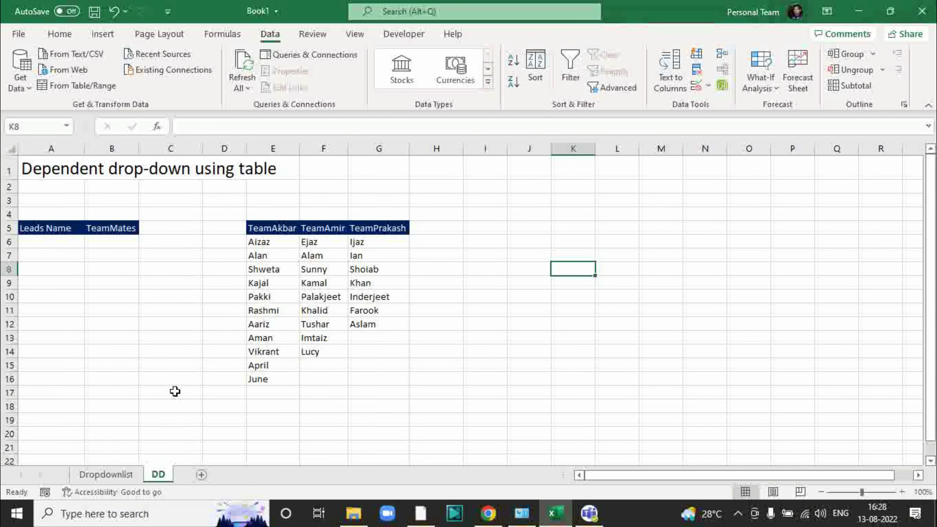
click(109, 474)
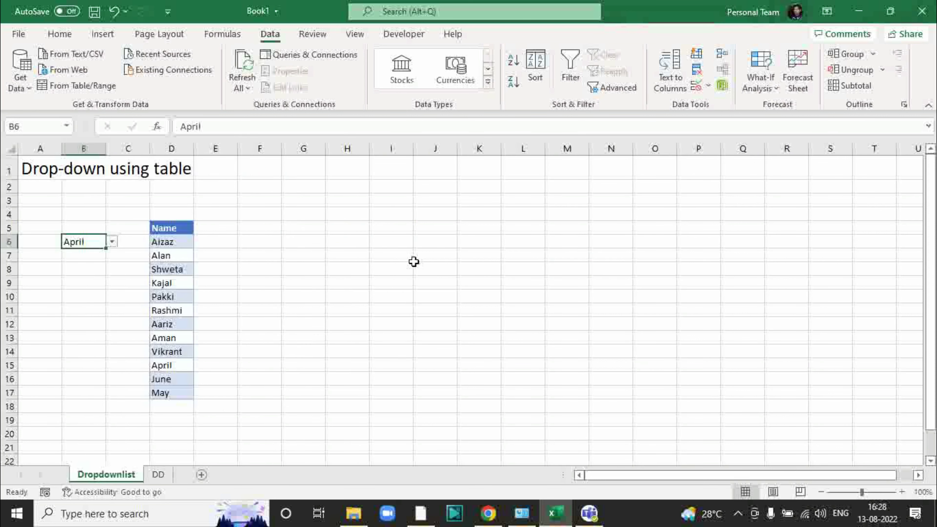
click(112, 242)
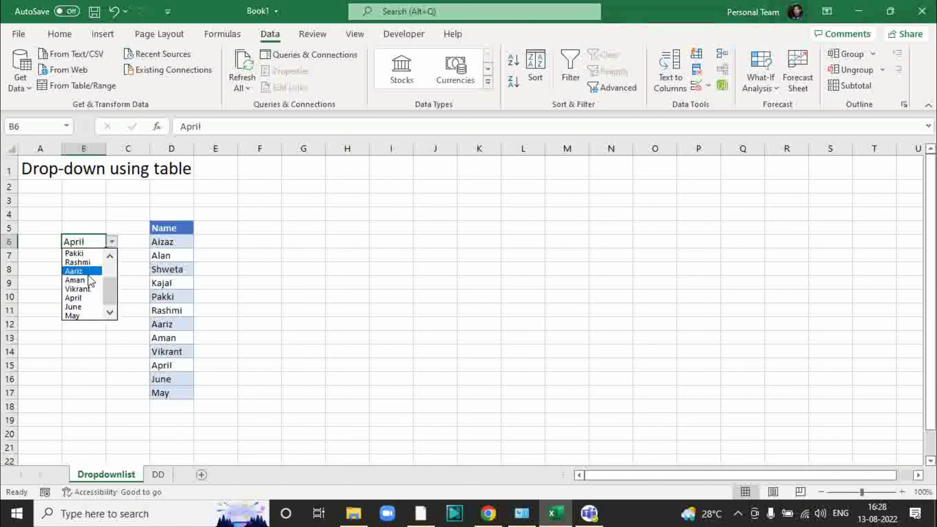
click(86, 272)
click(306, 283)
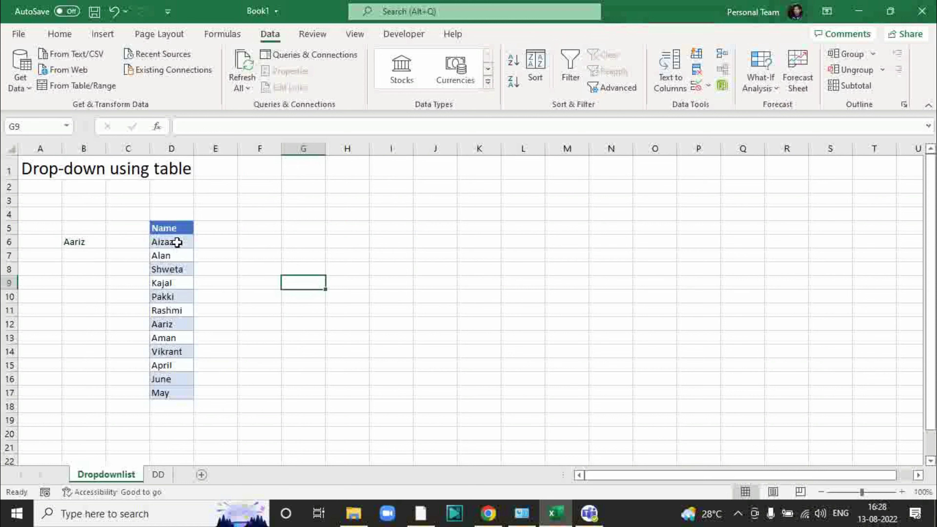
drag(178, 241, 168, 393)
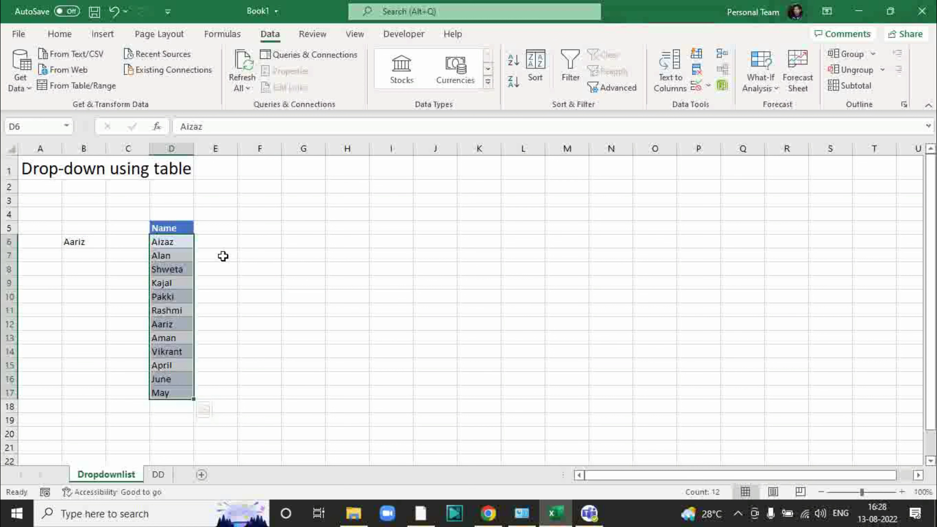
click(254, 241)
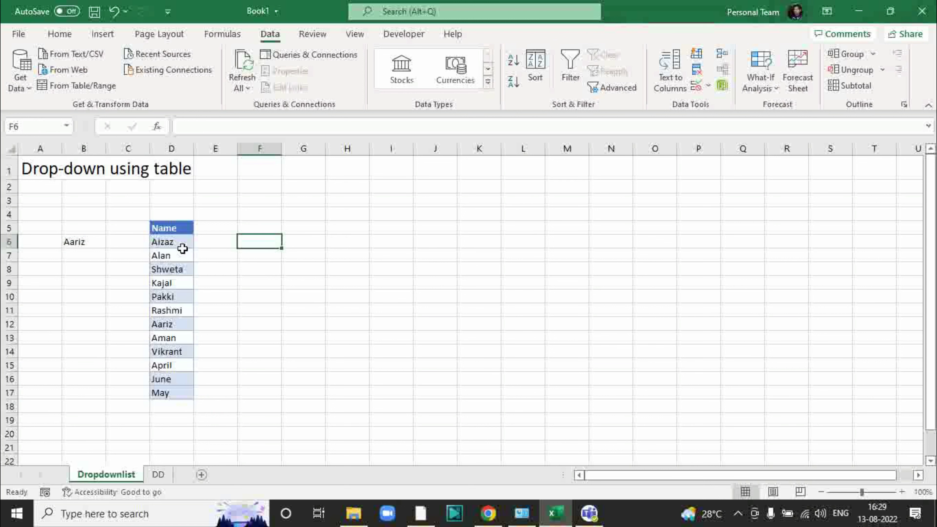
drag(177, 244, 172, 387)
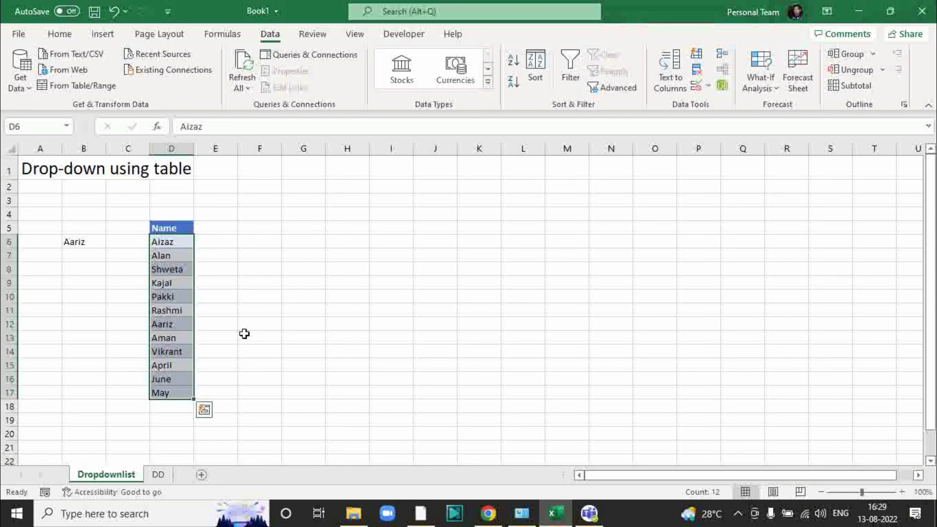
Step: Enter the formula =UNIQUE(D6:D17) in cell F6 to list the unique names from the Name table
click(257, 244)
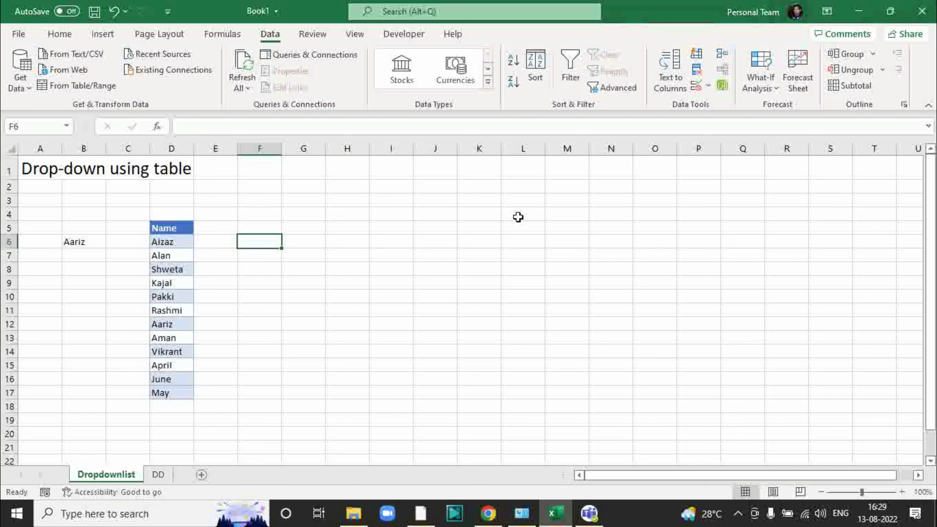
text(=)
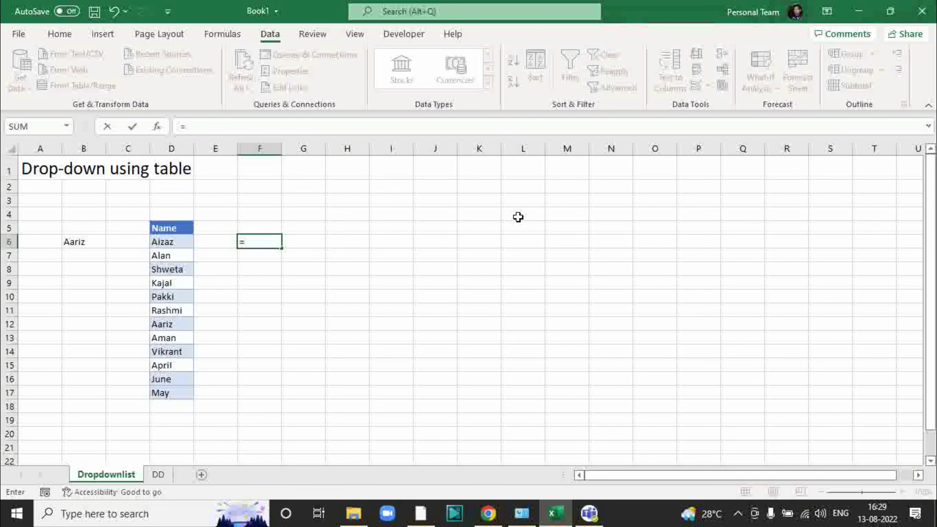
text(uni)
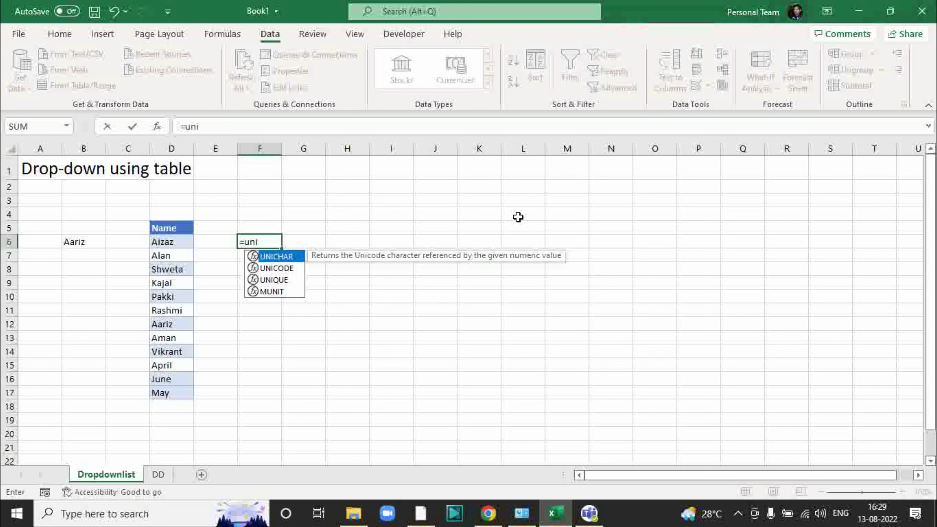
key(Down)
key(Down)
key(Tab)
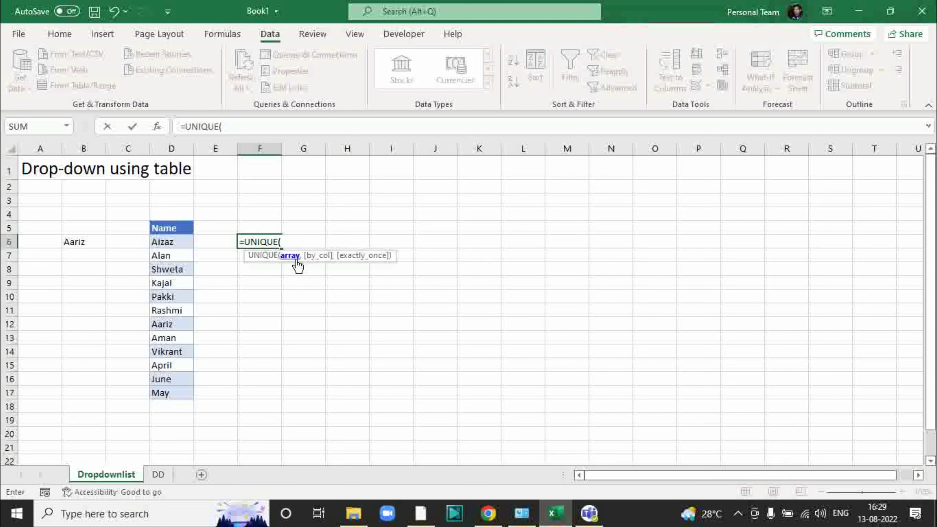
drag(179, 242, 160, 393)
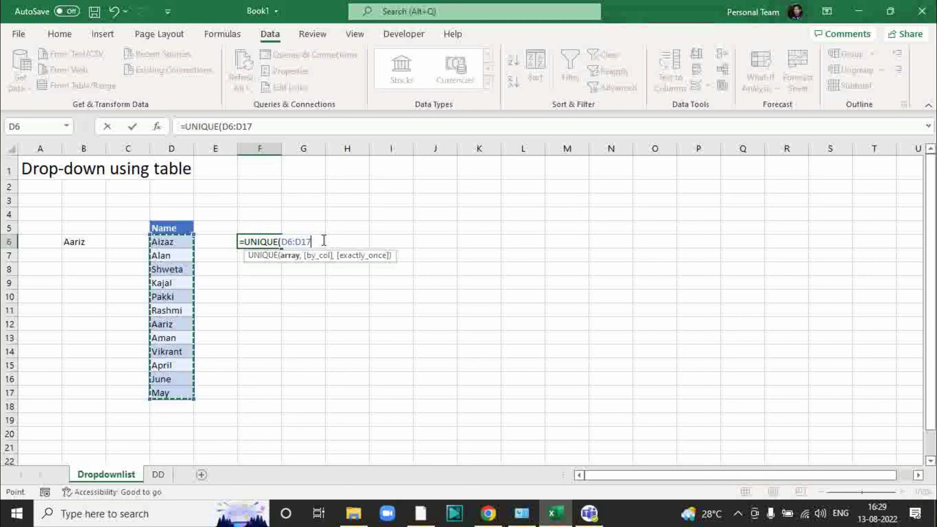
text())
key(Return)
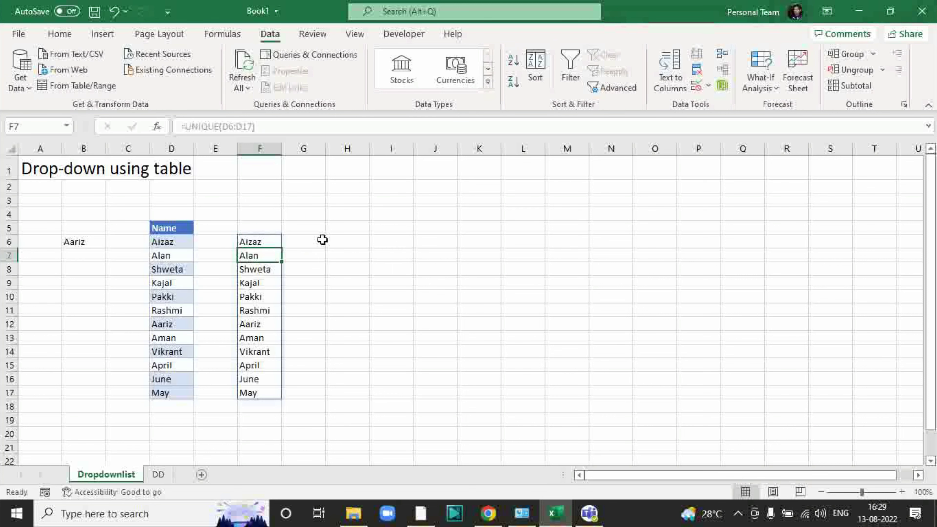
Step: Compare the number of entries in F6:F17 with the Name table's D6:D17 and check the formula in F6
drag(263, 242, 254, 392)
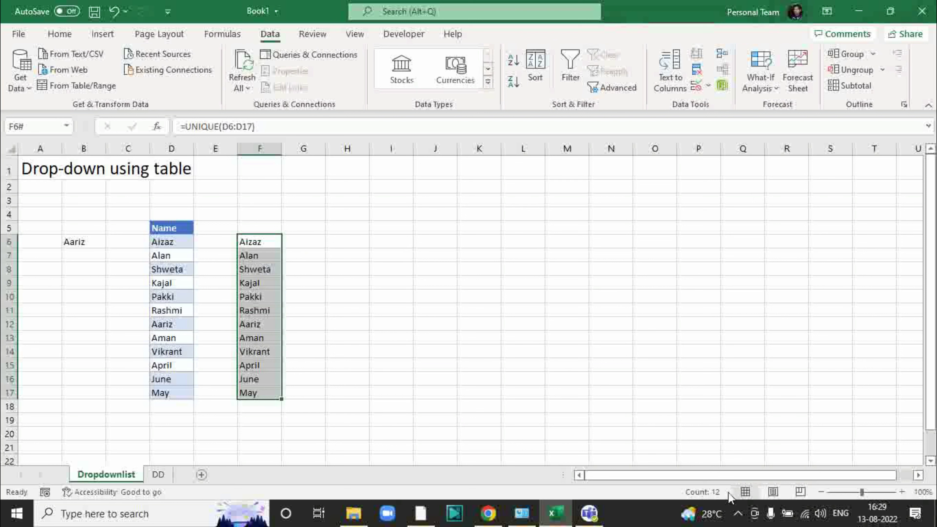
drag(164, 240, 163, 393)
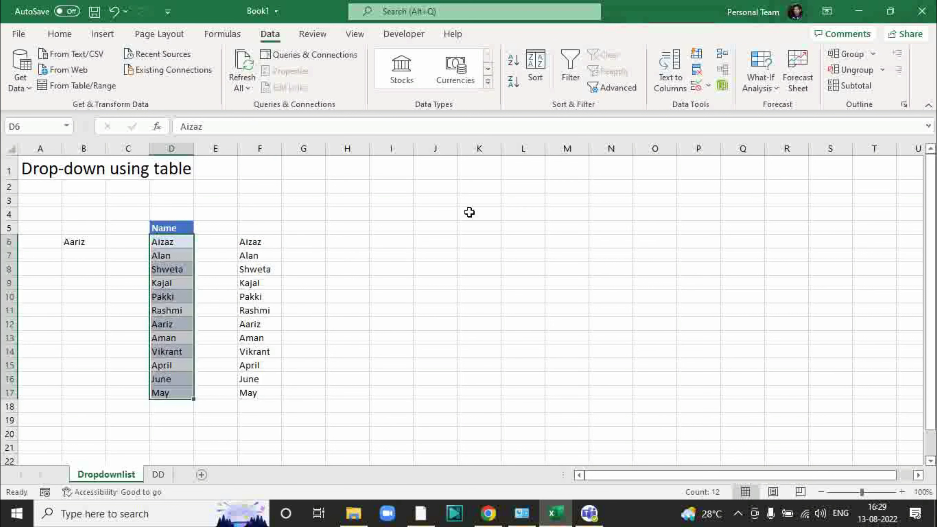
click(175, 239)
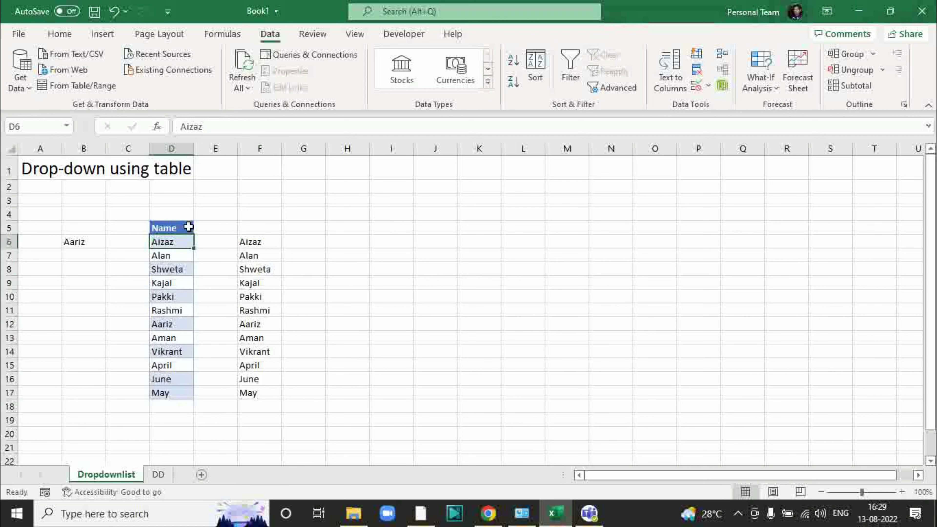
click(267, 246)
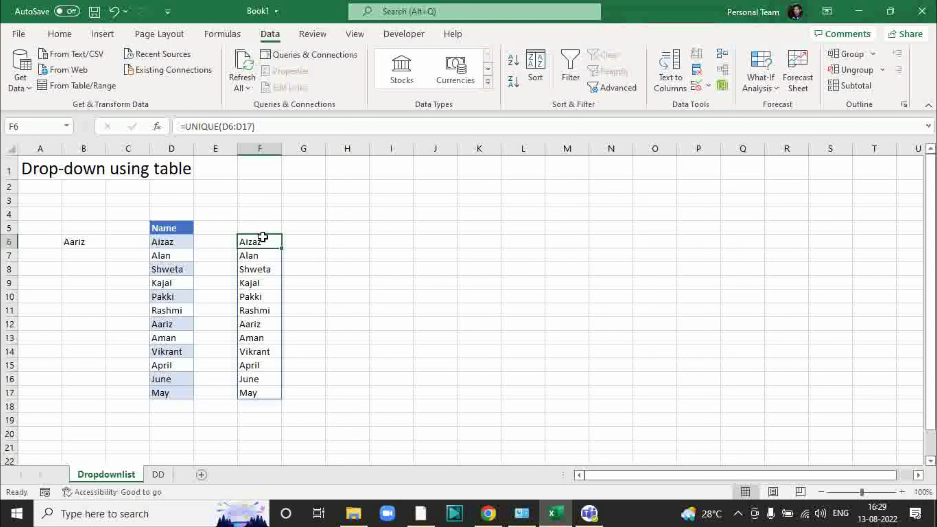
Step: Apply a List data validation to cell H6 with =$F$6:$F$17 as its source
click(362, 242)
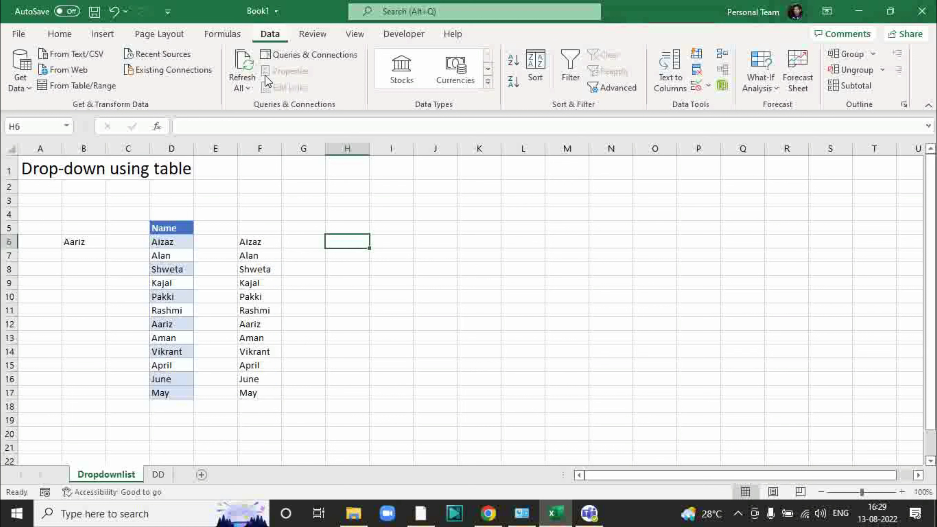
click(708, 85)
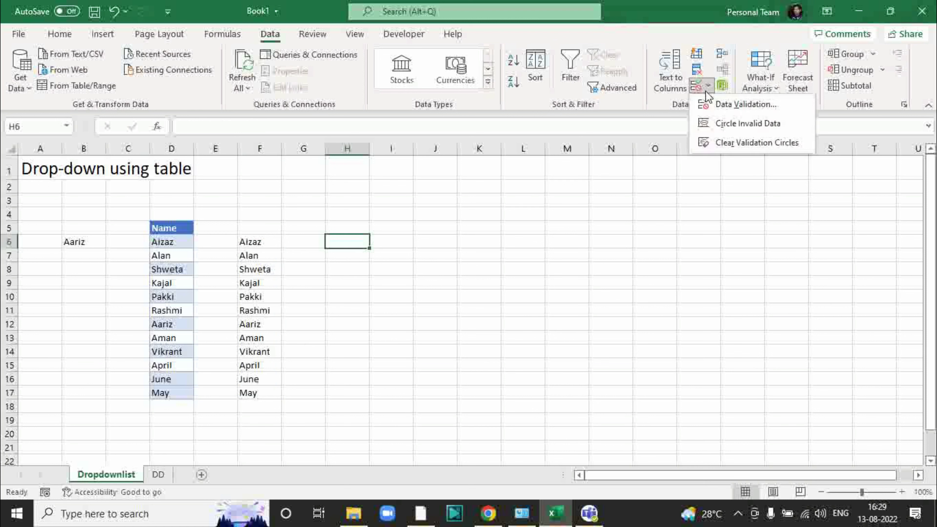
key(Escape)
click(709, 85)
click(736, 107)
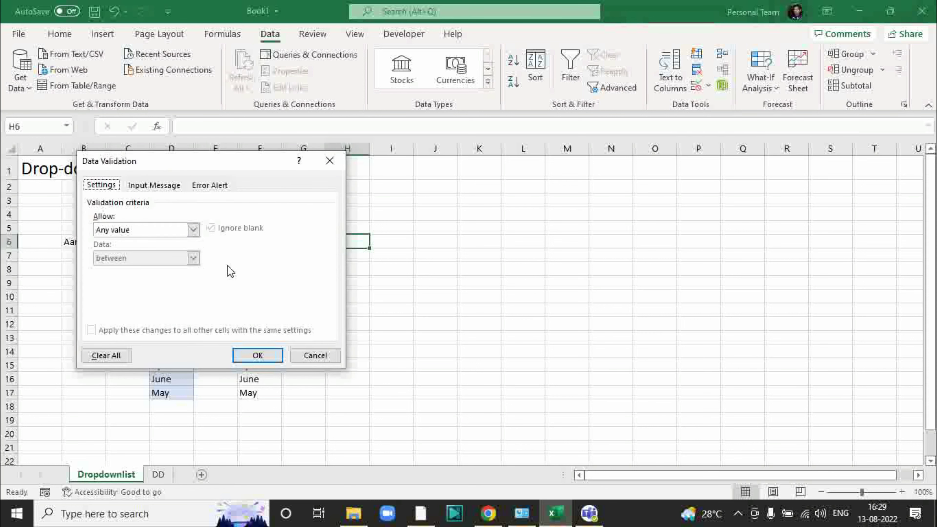
drag(224, 162, 674, 104)
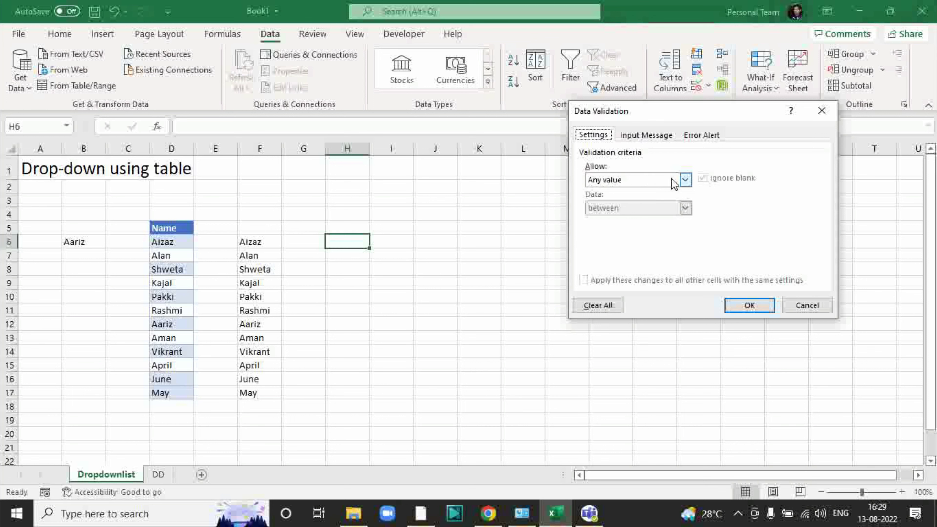
click(685, 180)
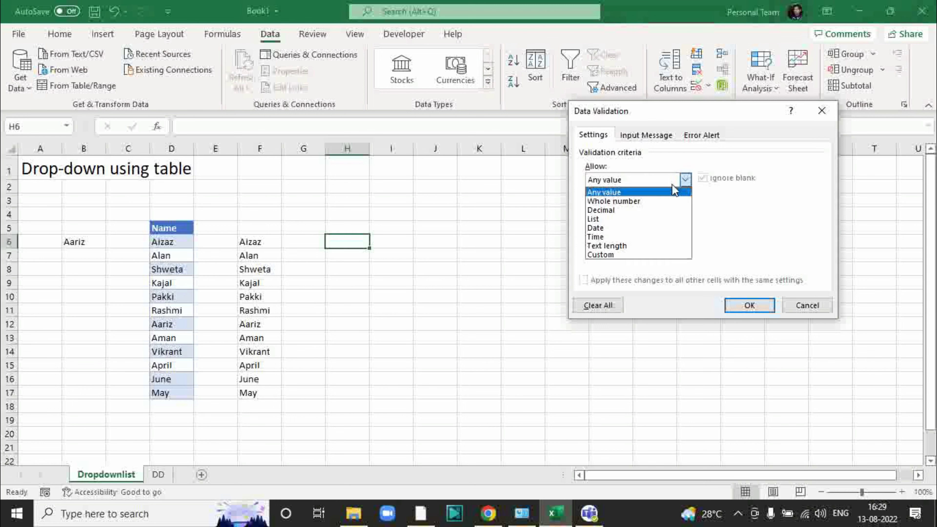
click(622, 219)
click(594, 236)
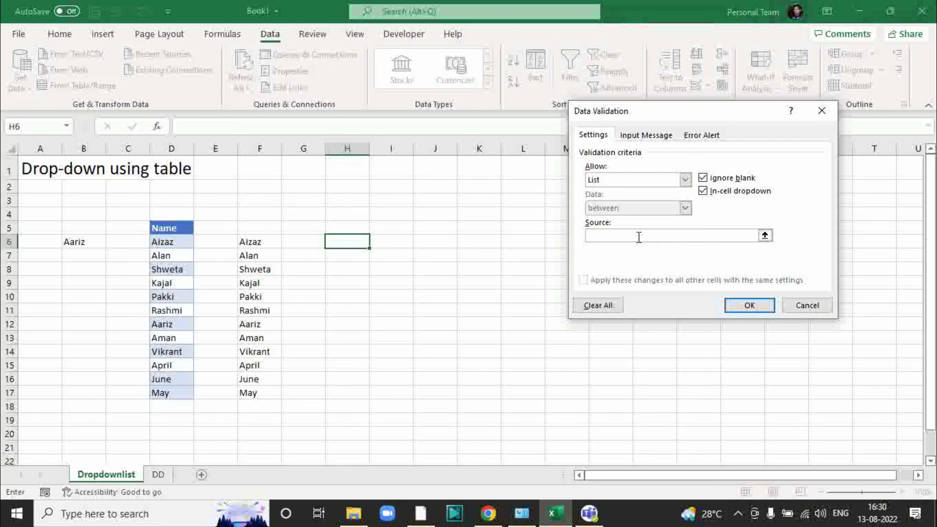
click(258, 244)
drag(257, 244, 254, 393)
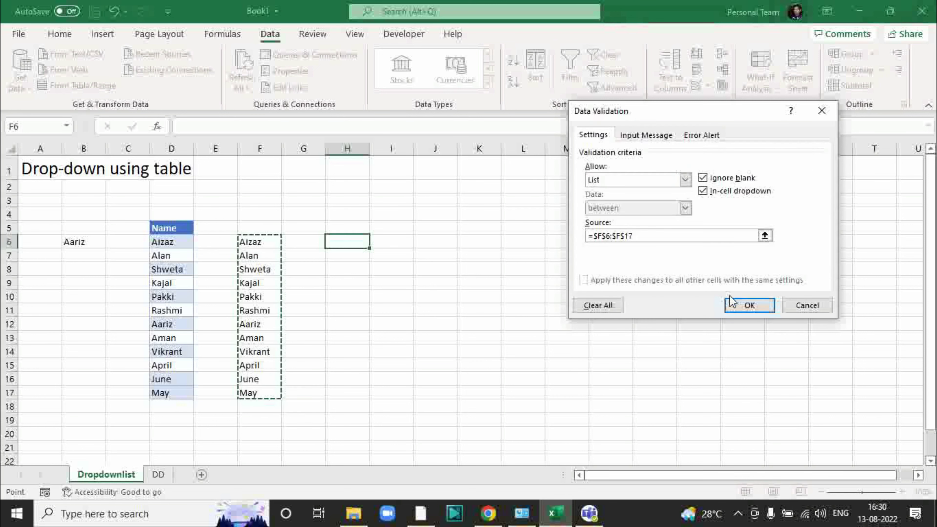
click(749, 306)
Step: Browse the drop-down list in cell H6 down to its end and choose the first name
click(376, 242)
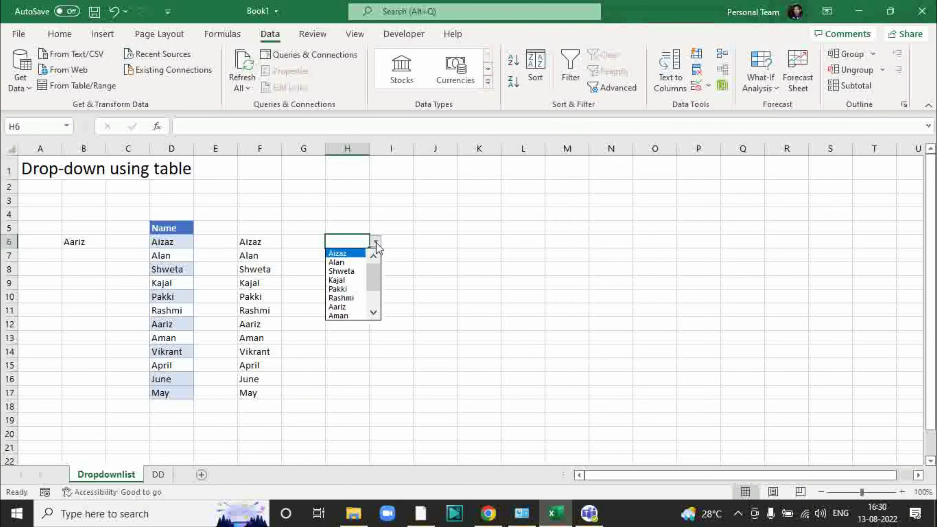
click(373, 312)
click(373, 312)
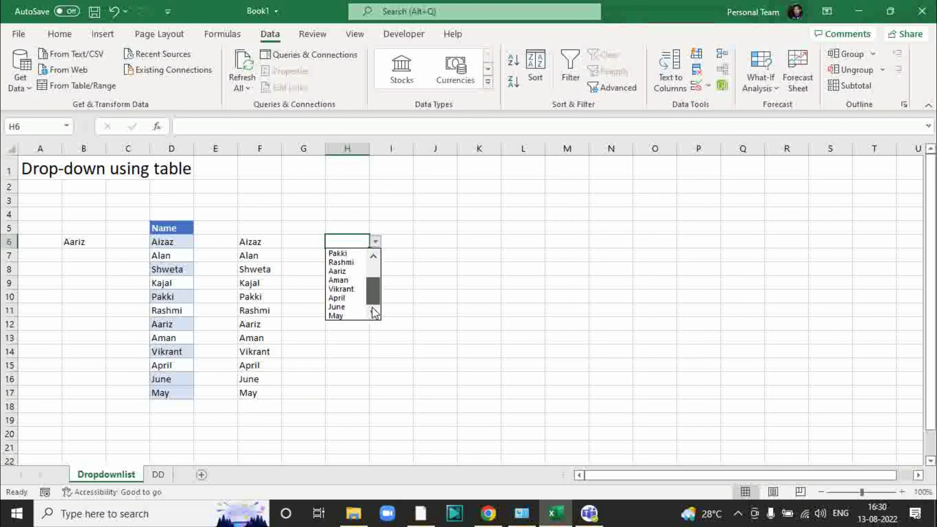
drag(368, 287, 367, 258)
click(351, 254)
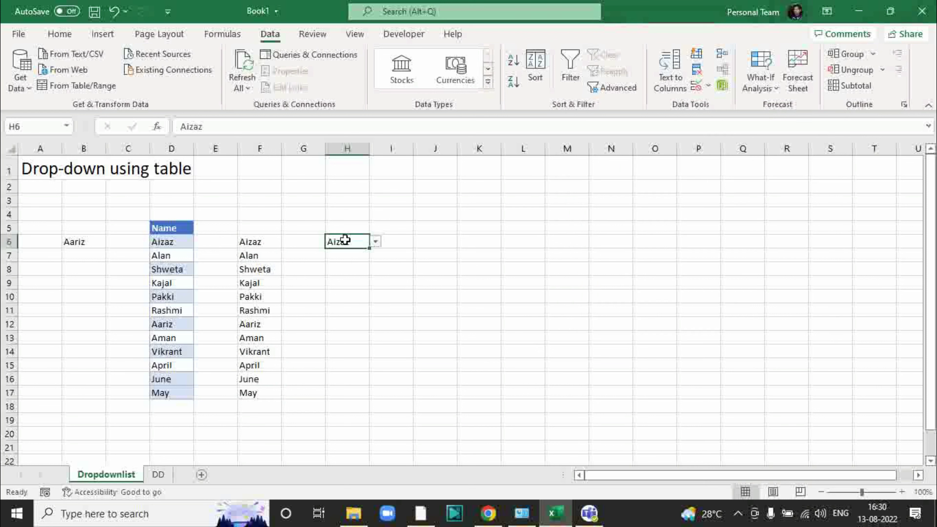
Step: Widen column H and test the drop-down in H6 by choosing the third name of the source list, followed by the sixth
drag(369, 148, 401, 148)
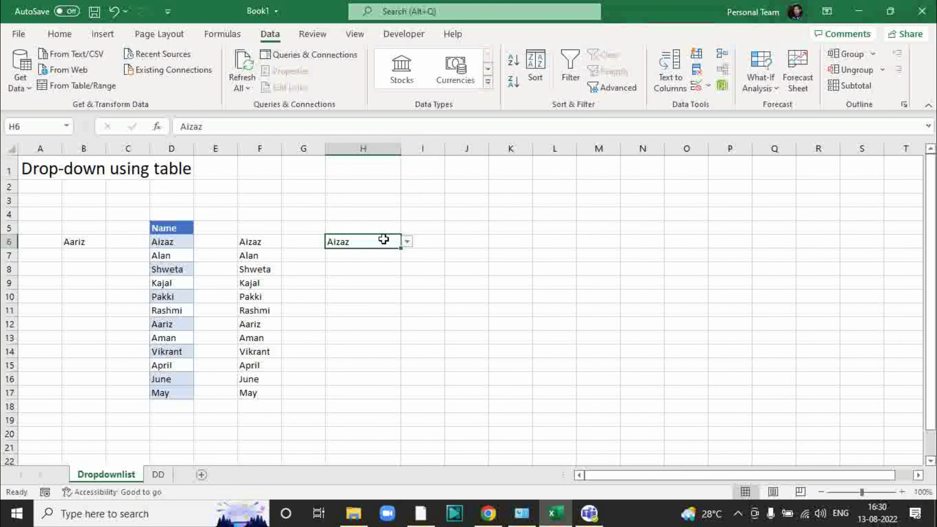
click(408, 241)
click(360, 270)
click(407, 241)
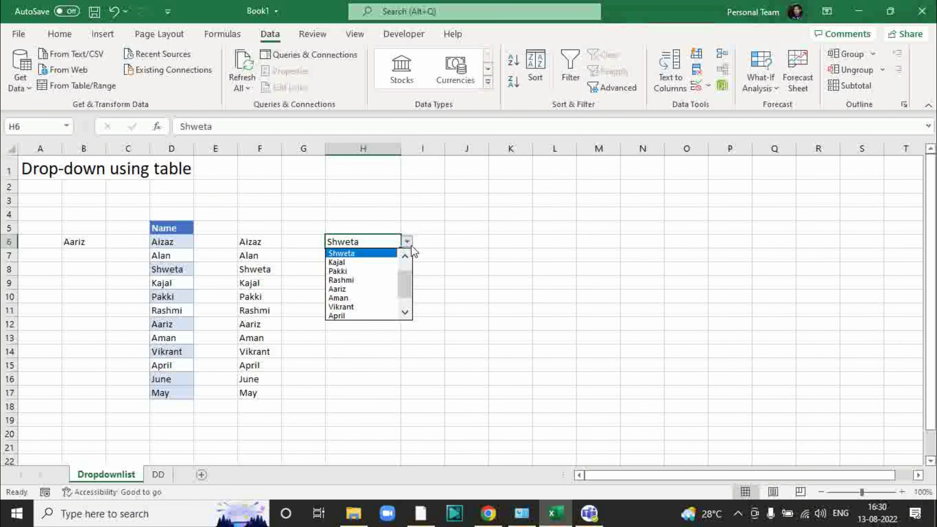
click(369, 279)
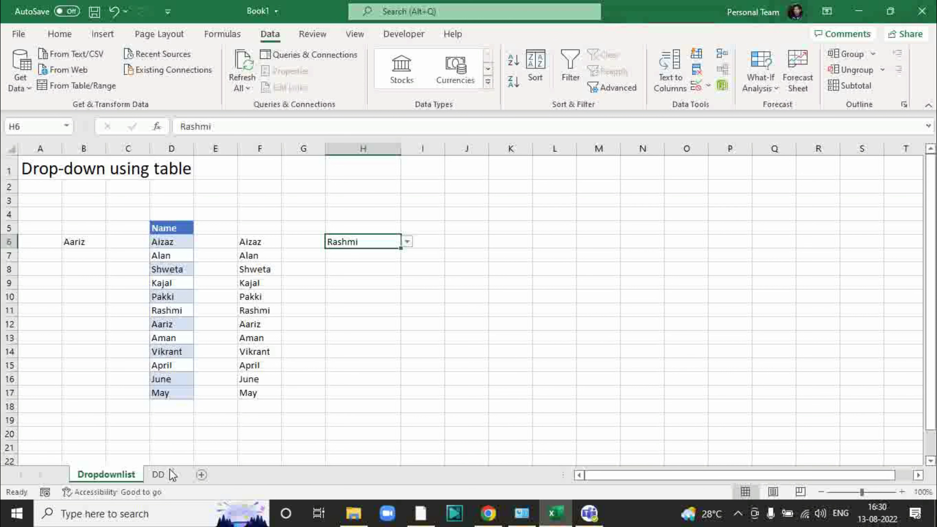
Step: Examine the Leads Name and TeamMates cells A6 and B6 on the DD sheet, and return to the Dropdownlist sheet
click(158, 475)
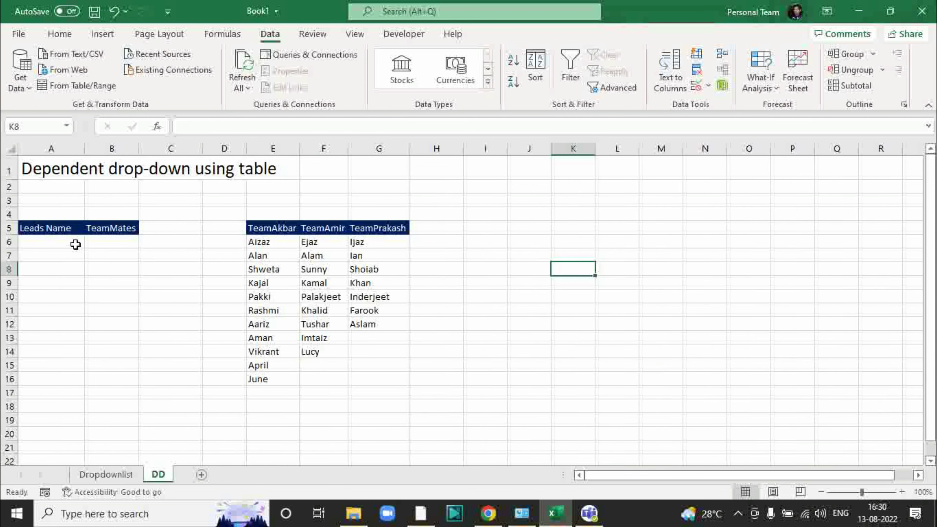
click(33, 243)
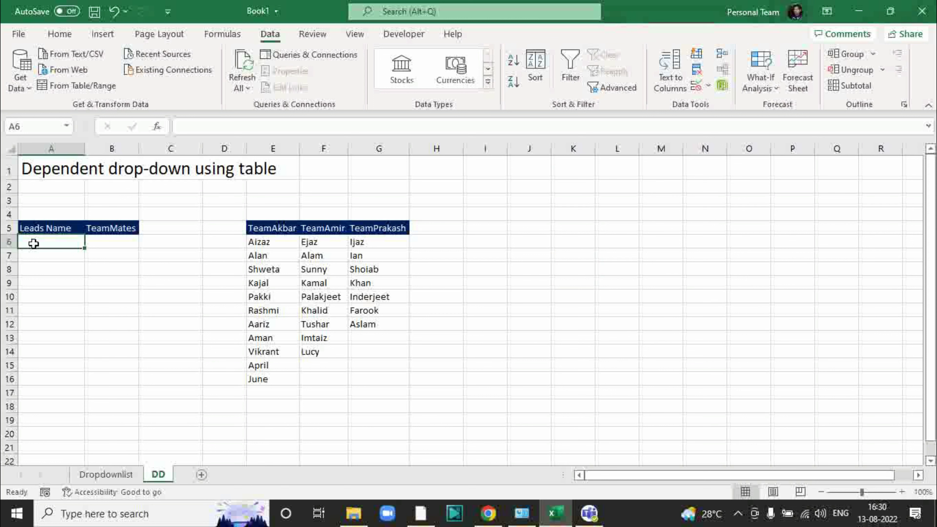
click(109, 244)
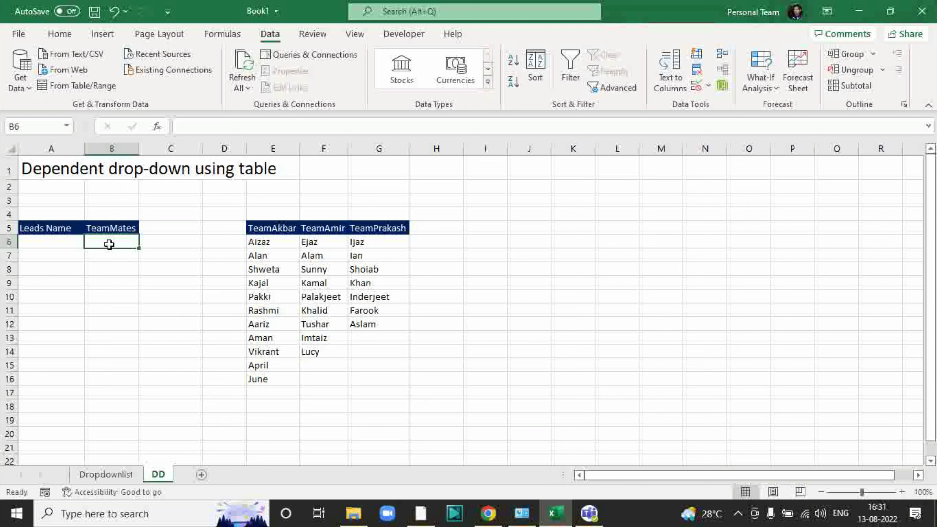
click(67, 244)
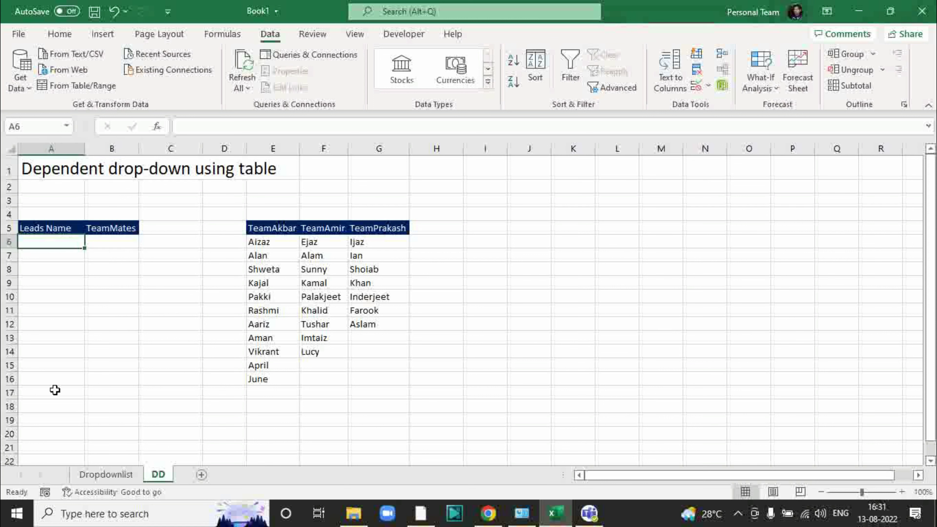
click(106, 476)
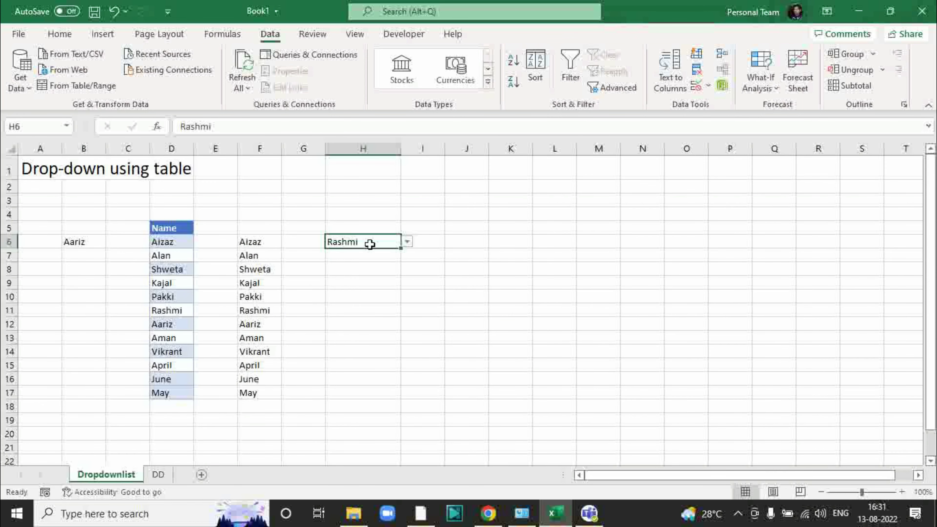
Step: Examine the team table E5:G16 on the DD sheet, comparing its header row and first column of names with the Leads Name and TeamMates cells
click(158, 474)
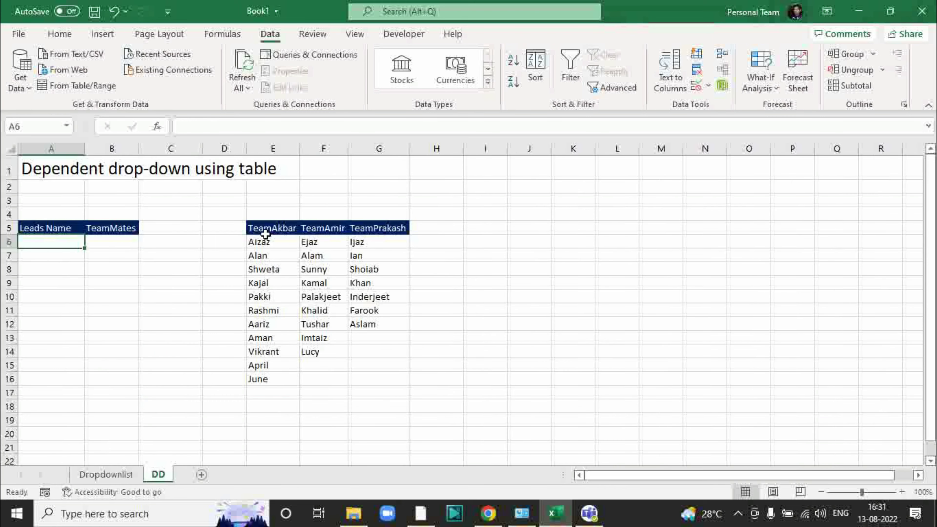
drag(263, 227, 383, 380)
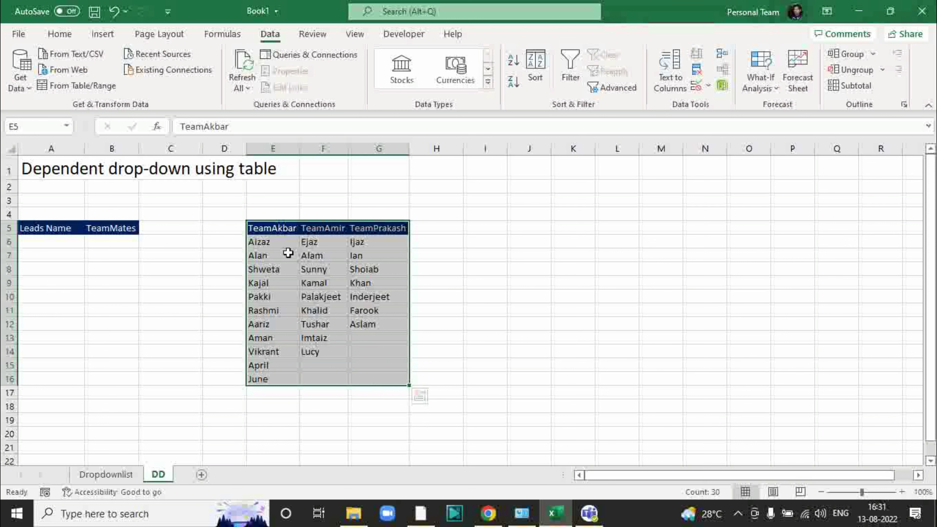
click(274, 228)
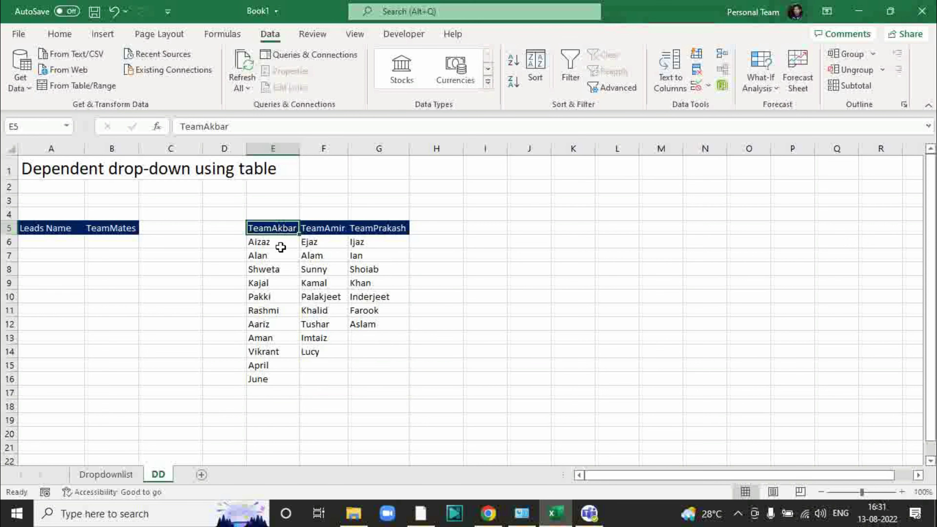
click(52, 229)
drag(260, 229, 394, 229)
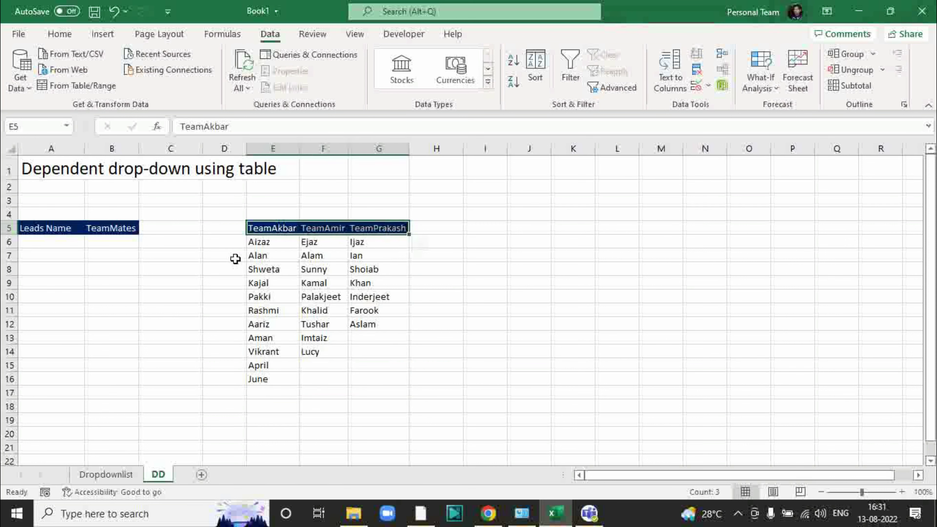
drag(260, 246, 261, 379)
click(274, 230)
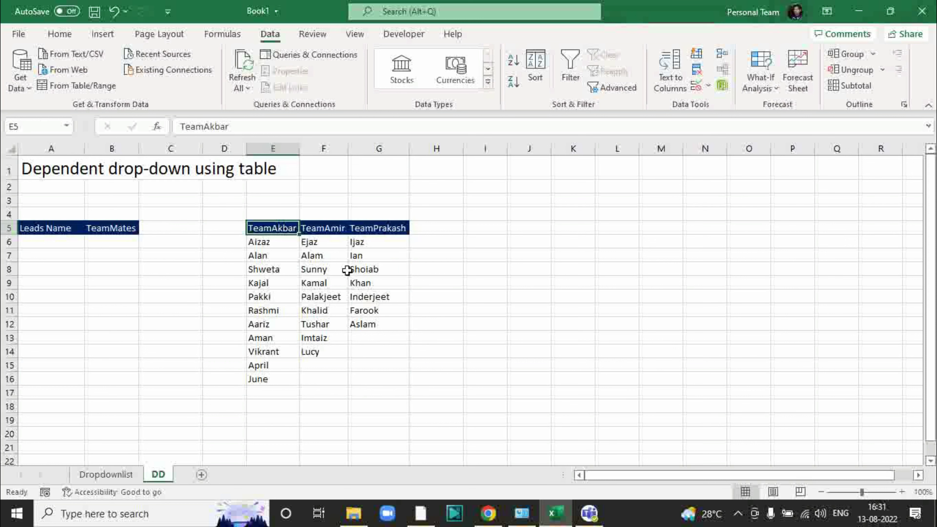
click(127, 244)
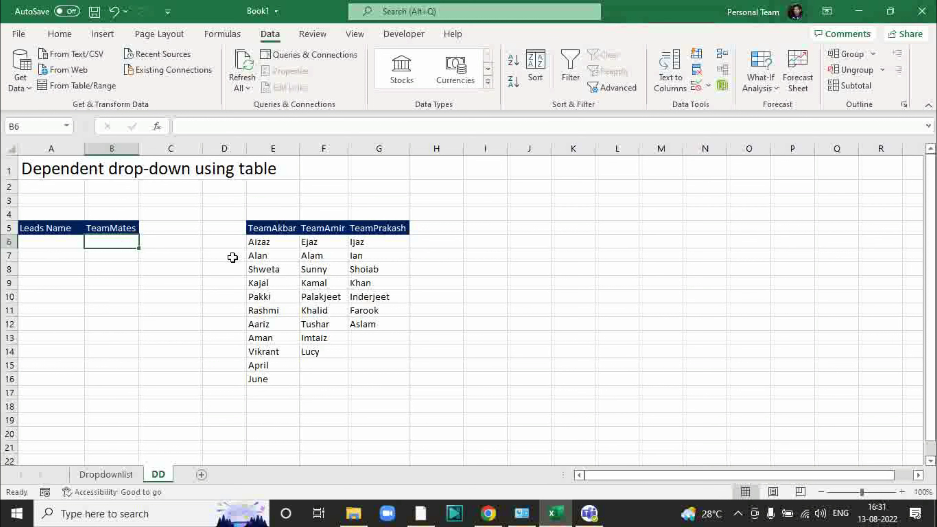
drag(259, 243, 263, 385)
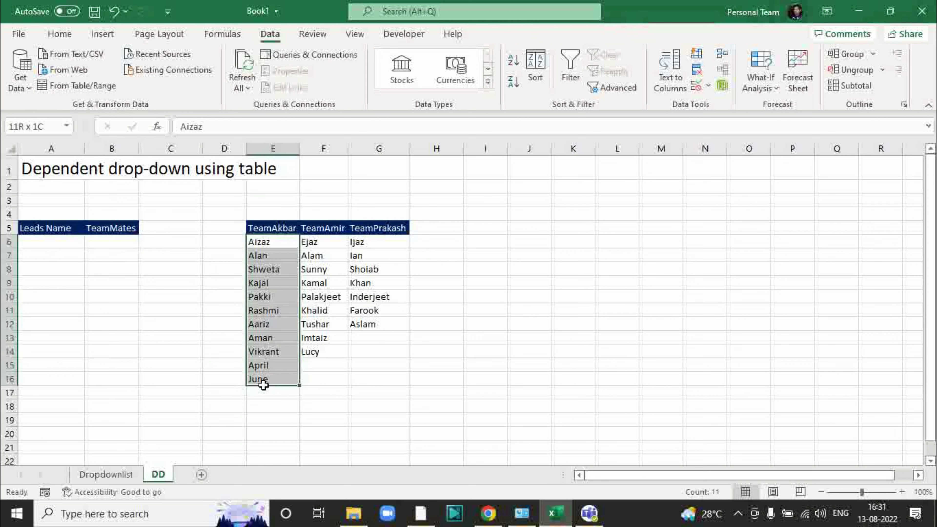
click(126, 243)
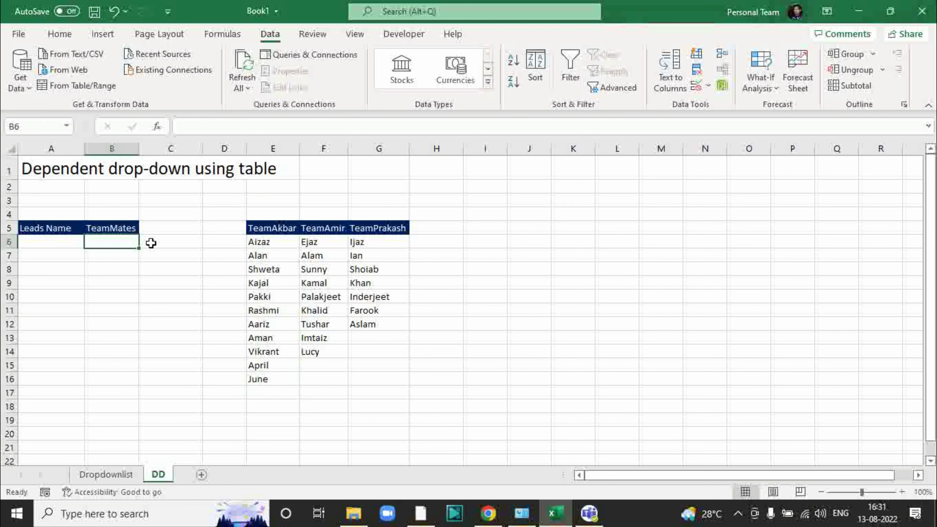
Step: Apply a List data validation to the Leads Name cell A6 with =$E$5:$G$5 as its source
click(67, 243)
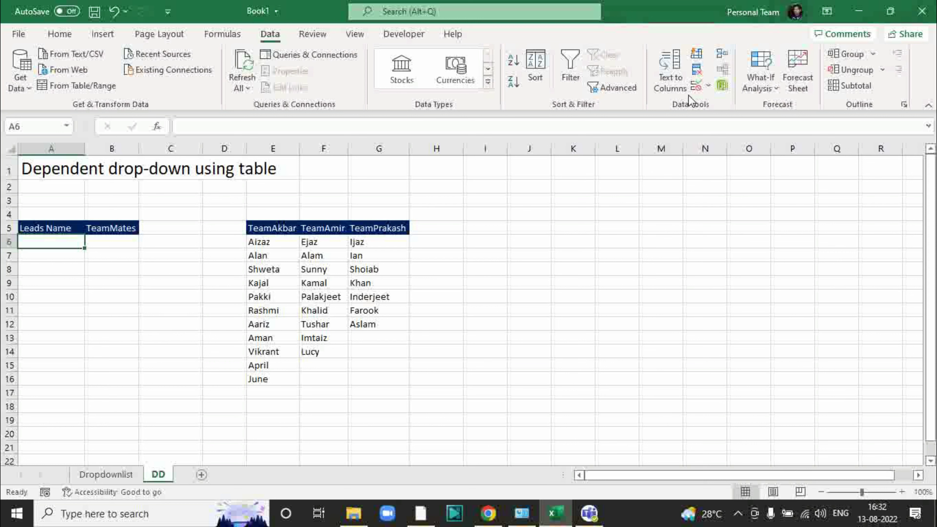
click(707, 86)
click(730, 105)
click(650, 181)
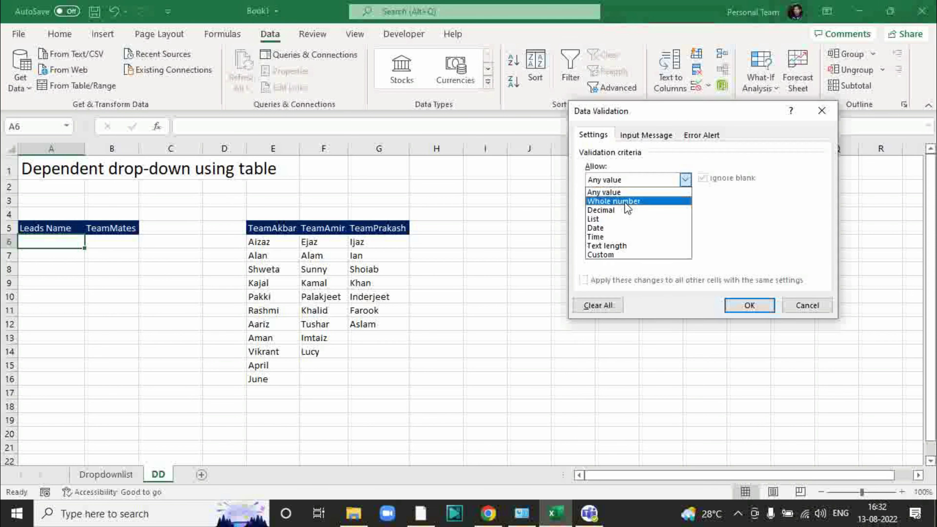
click(611, 222)
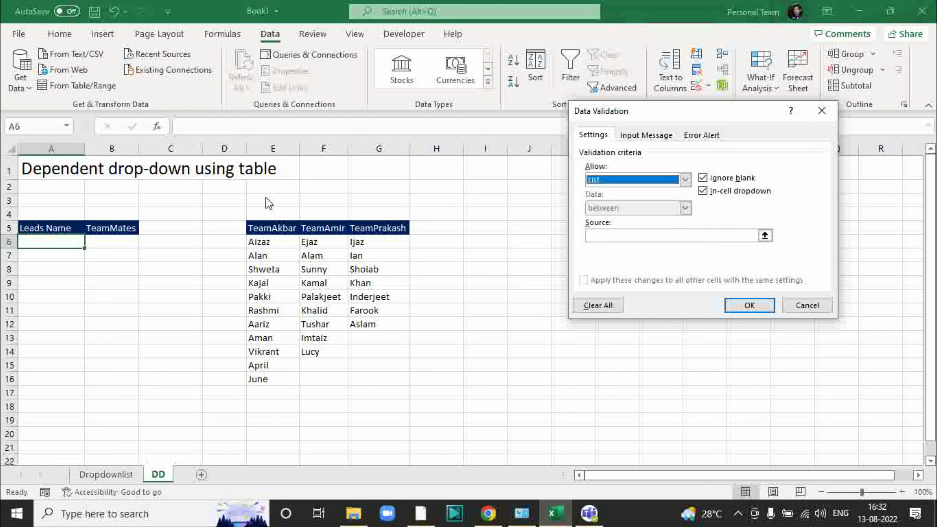
click(603, 237)
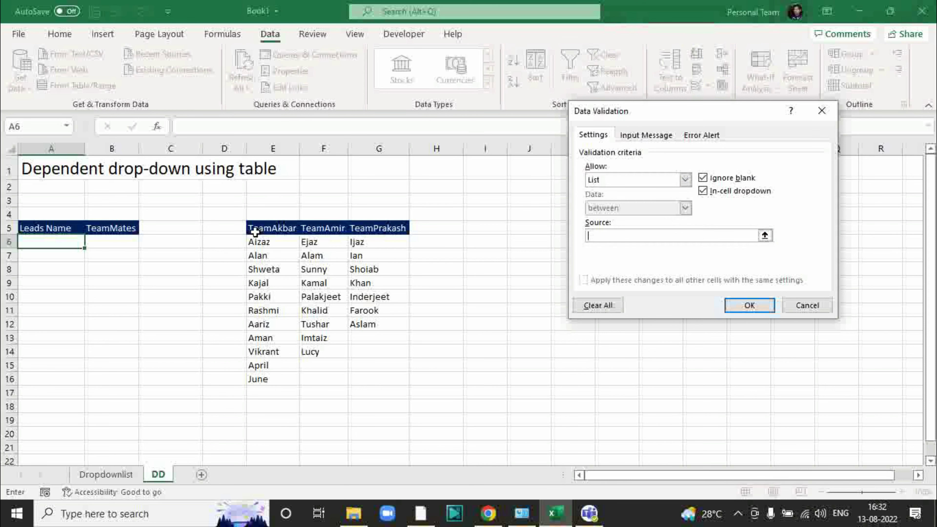
drag(248, 229, 386, 229)
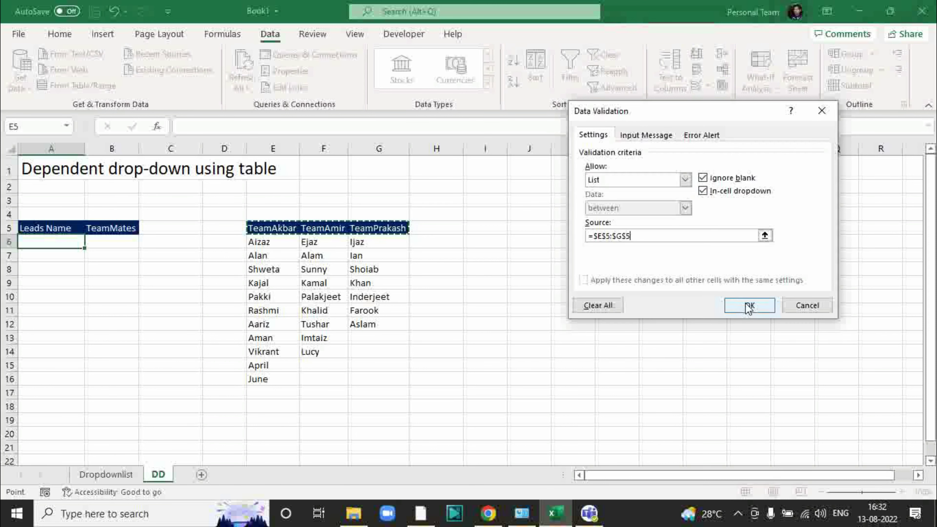
click(749, 305)
Step: Test the drop-down in cell A6 by choosing TeamAmir, followed by TeamPrakash
click(90, 241)
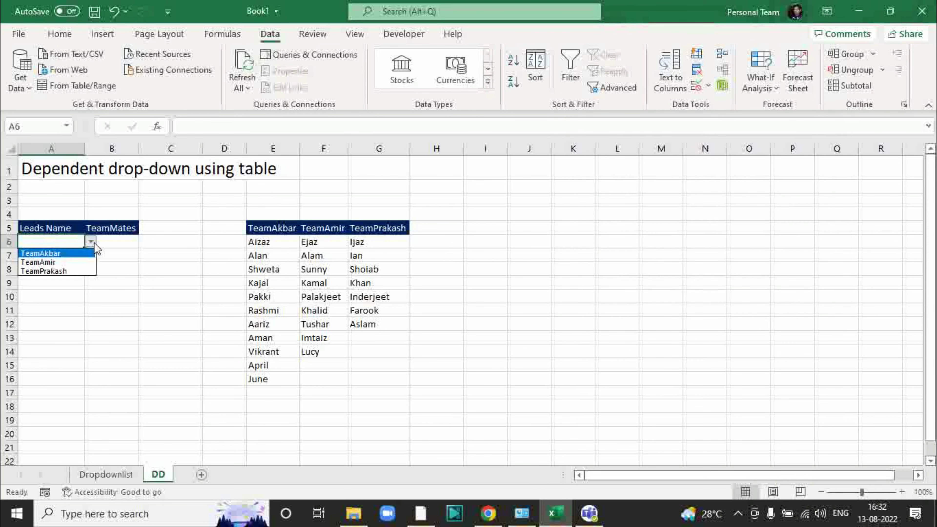
click(70, 262)
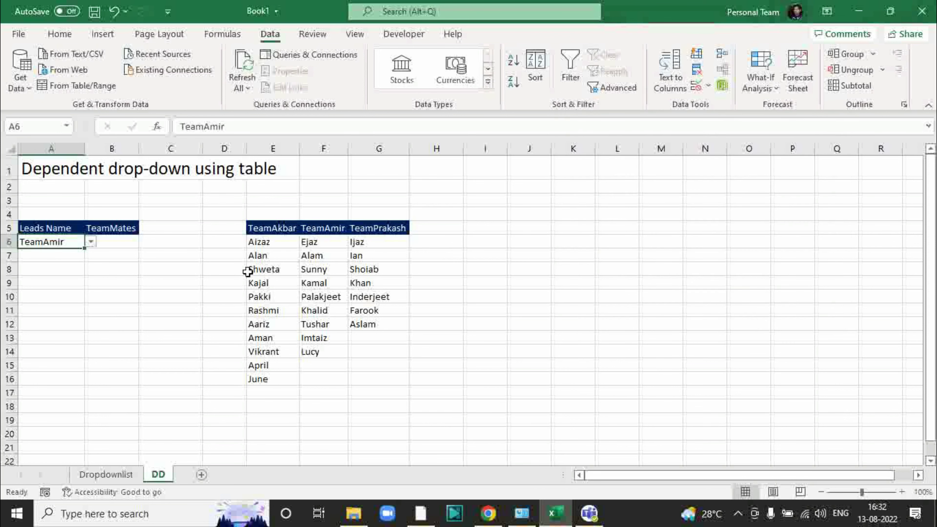
click(91, 241)
click(59, 271)
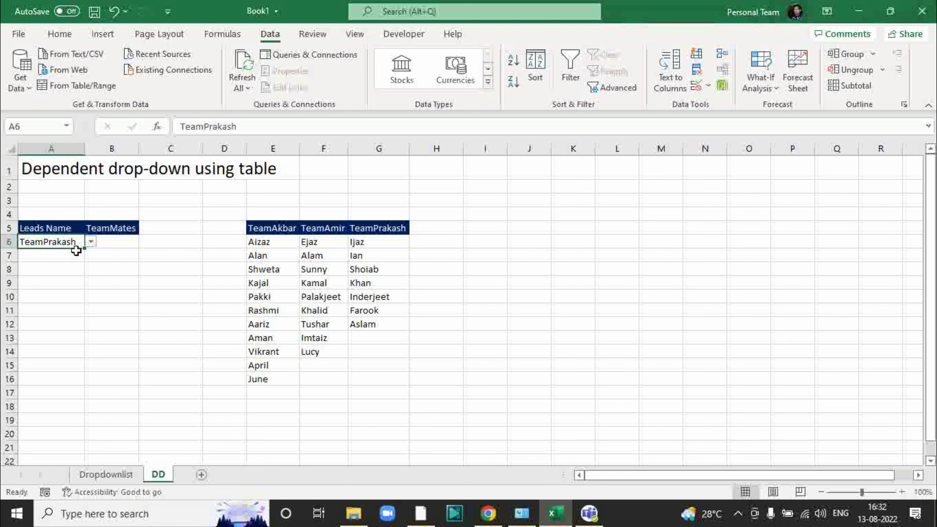
Step: Compare the lead chosen in A6 and the TeamMates cell B6 with the names listed under TeamPrakash in G6:G12
click(98, 244)
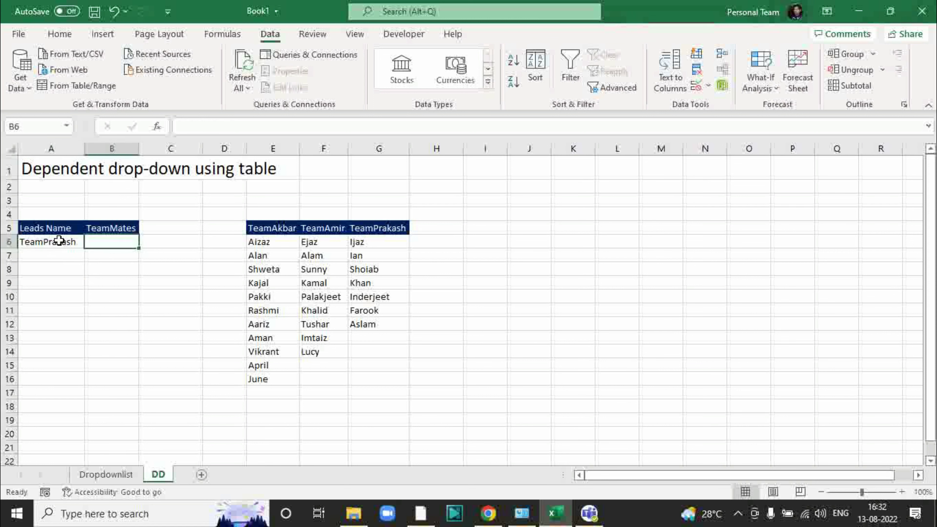
click(63, 241)
drag(375, 246, 387, 326)
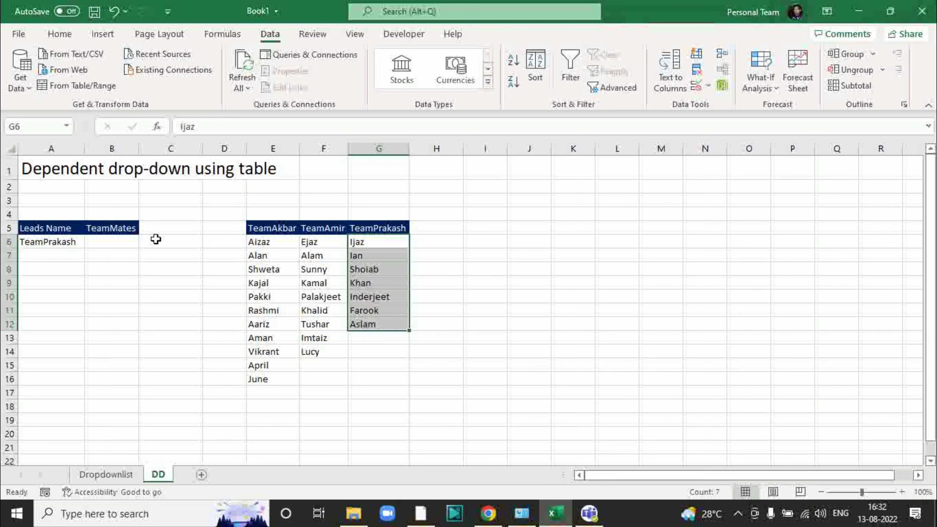
click(109, 242)
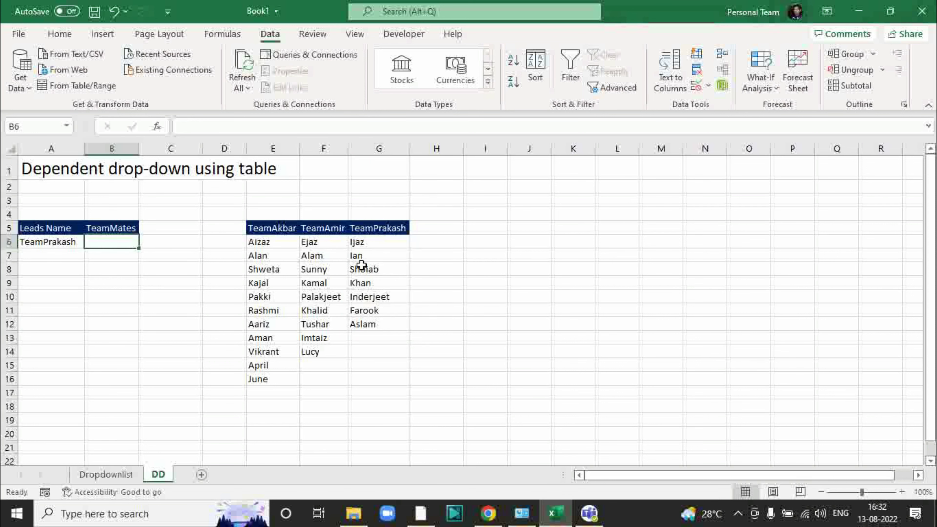
click(365, 244)
click(51, 240)
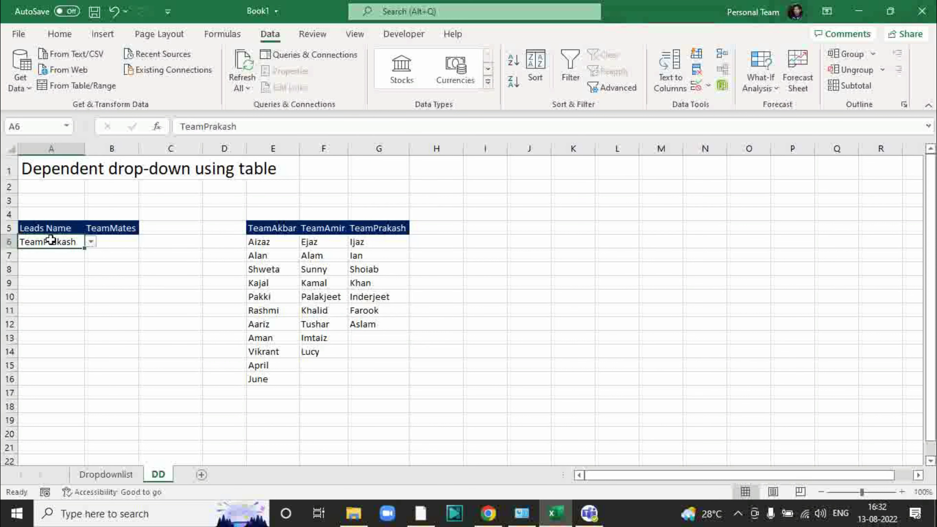
click(356, 245)
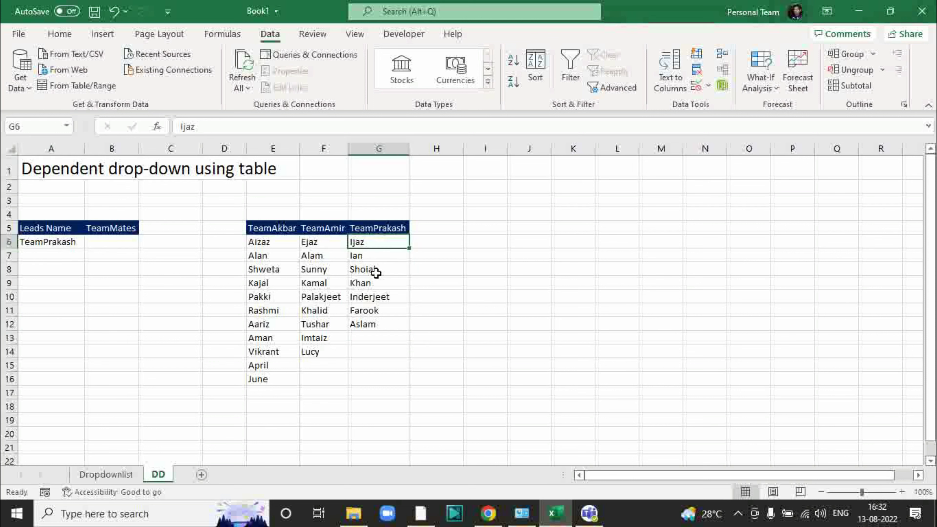
key(Down)
key(Down)
key(Down)
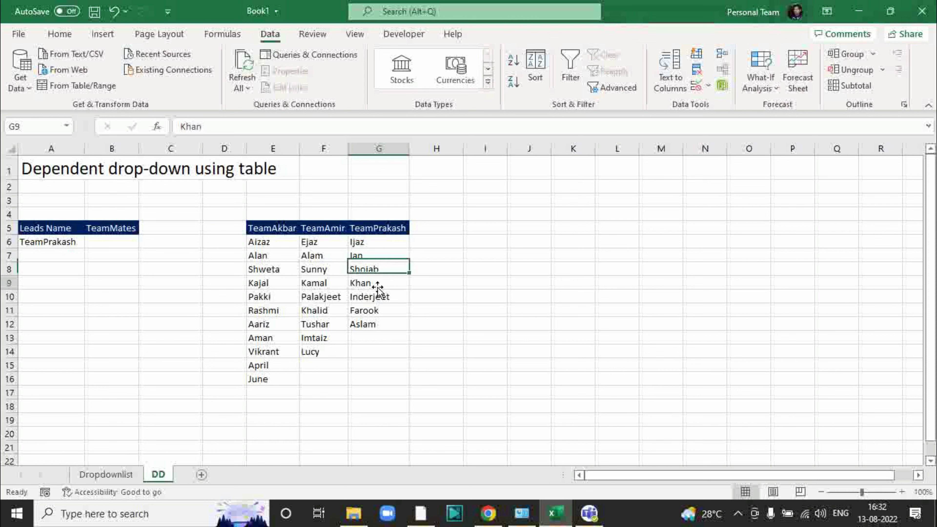
click(63, 248)
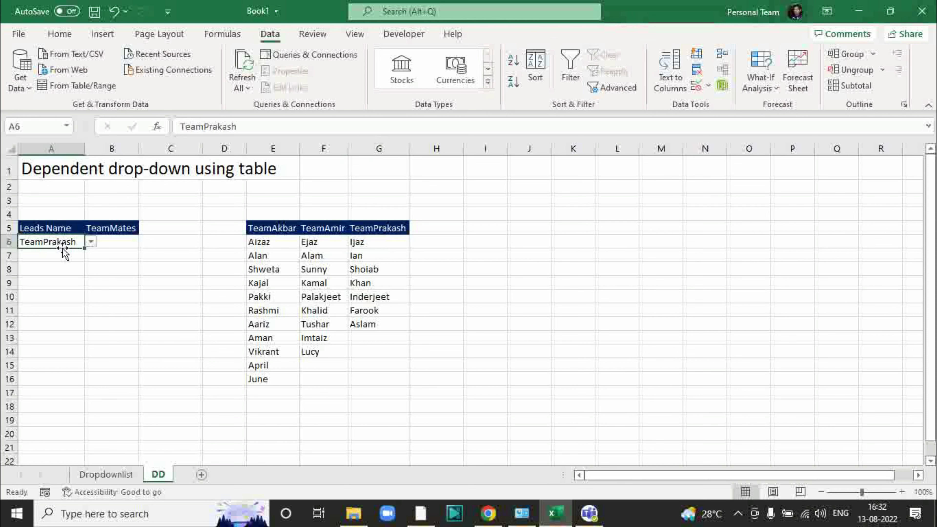
click(117, 248)
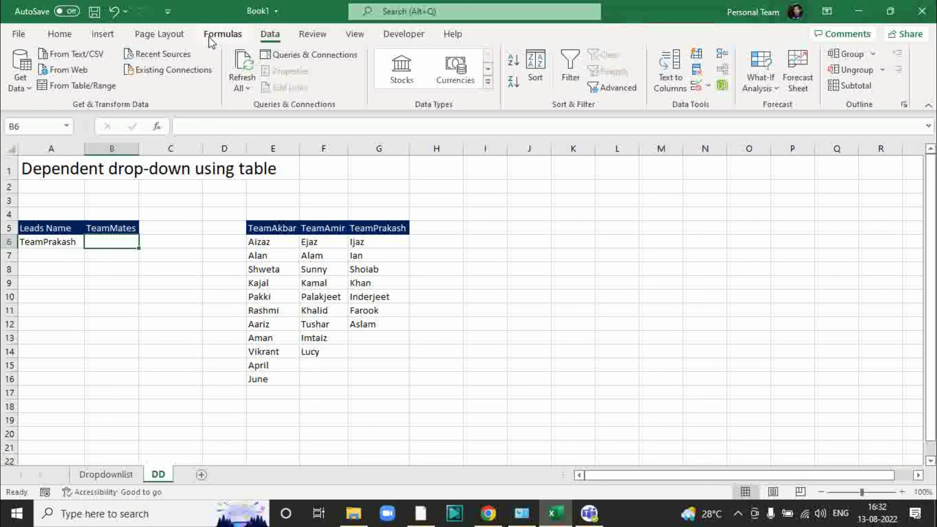
Step: Create named ranges from the team table E5:G16 using only the top row values as names
click(223, 34)
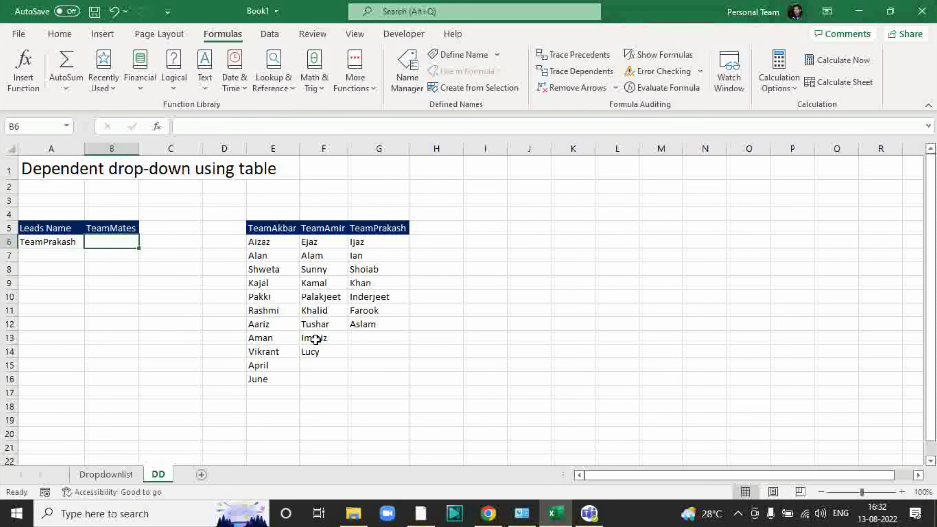
drag(255, 229, 385, 375)
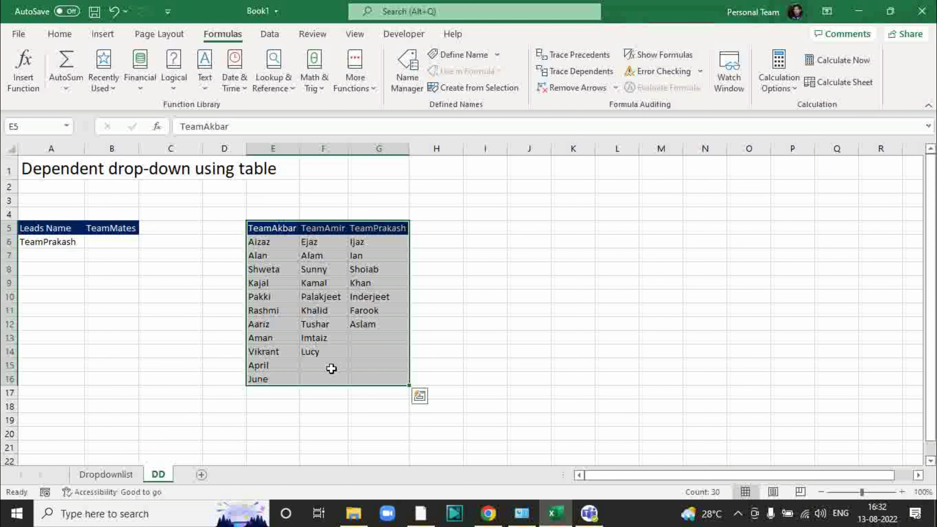
click(474, 90)
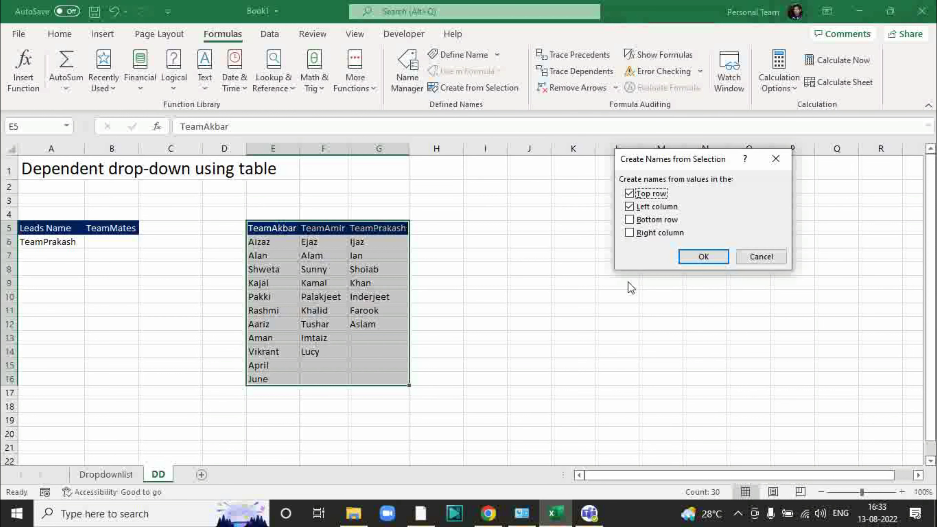
drag(646, 166, 459, 240)
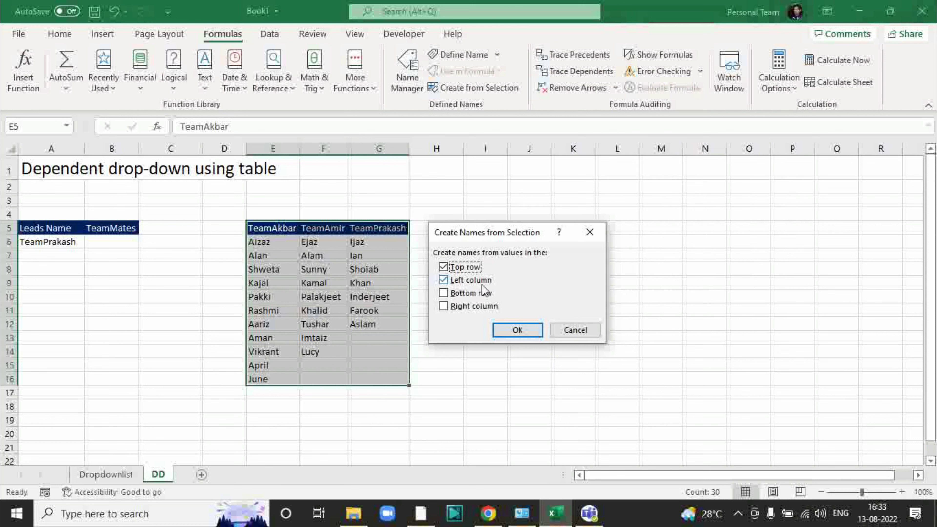
click(444, 266)
click(443, 281)
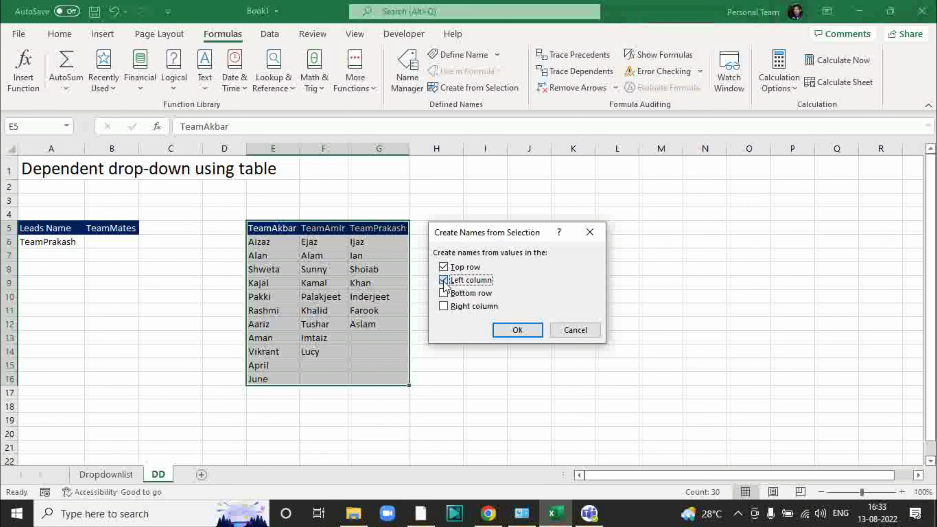
click(517, 331)
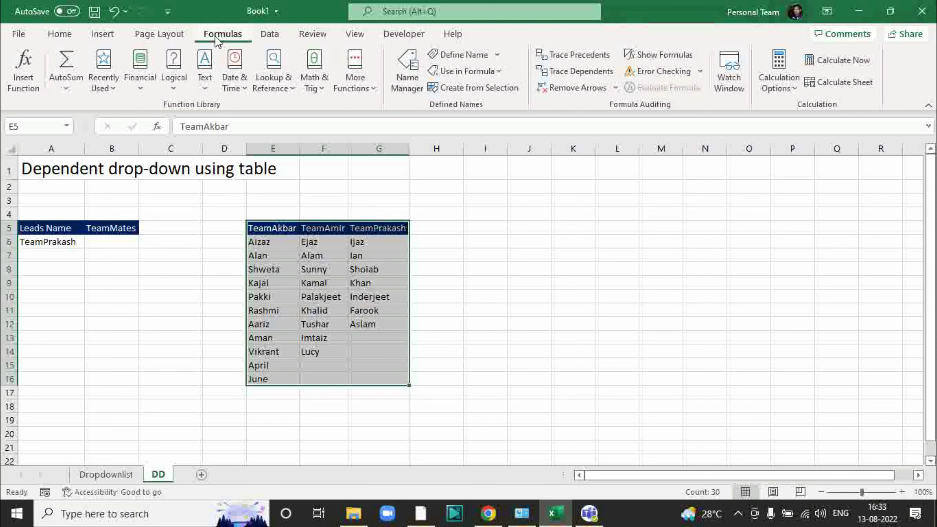
Step: Review in the Name Manager which ranges TeamAkbar, TeamAmir and TeamPrakash refer to, and show the TeamAkbar range on the sheet
click(413, 67)
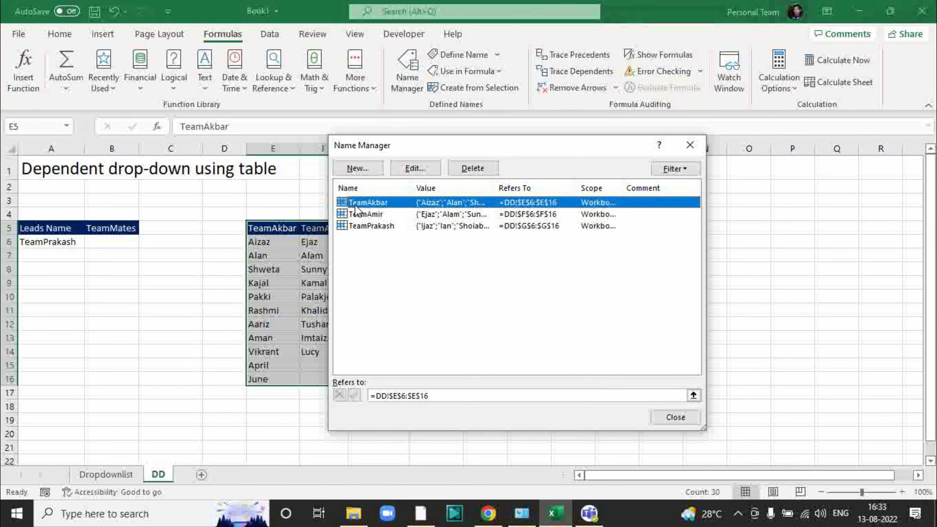
drag(463, 148, 559, 154)
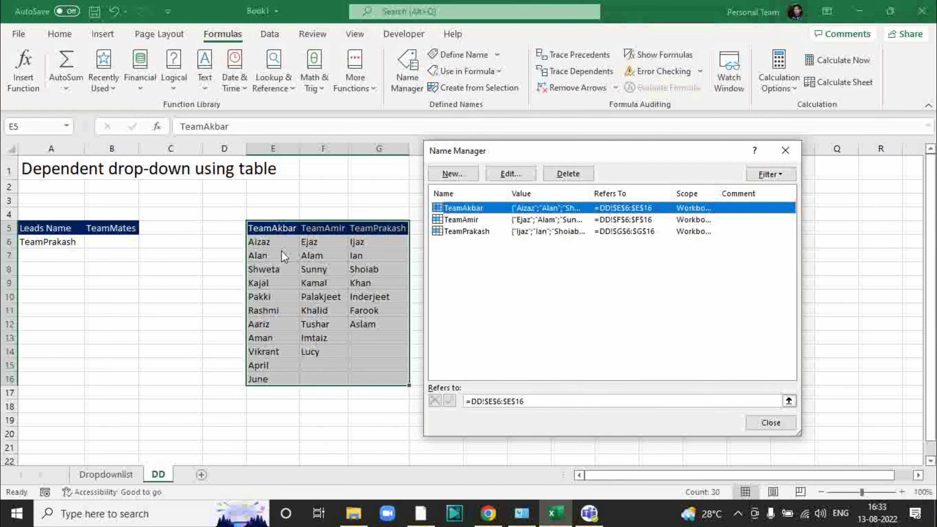
click(456, 223)
click(459, 232)
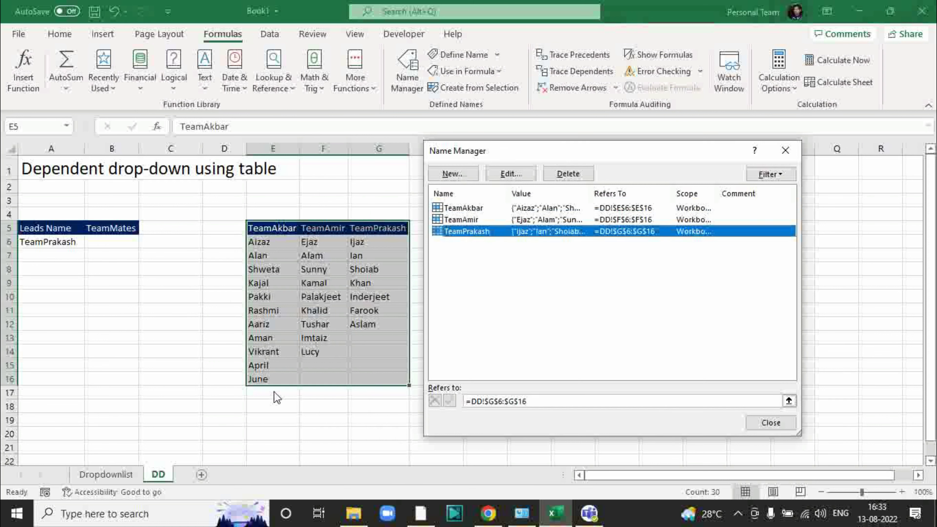
click(465, 210)
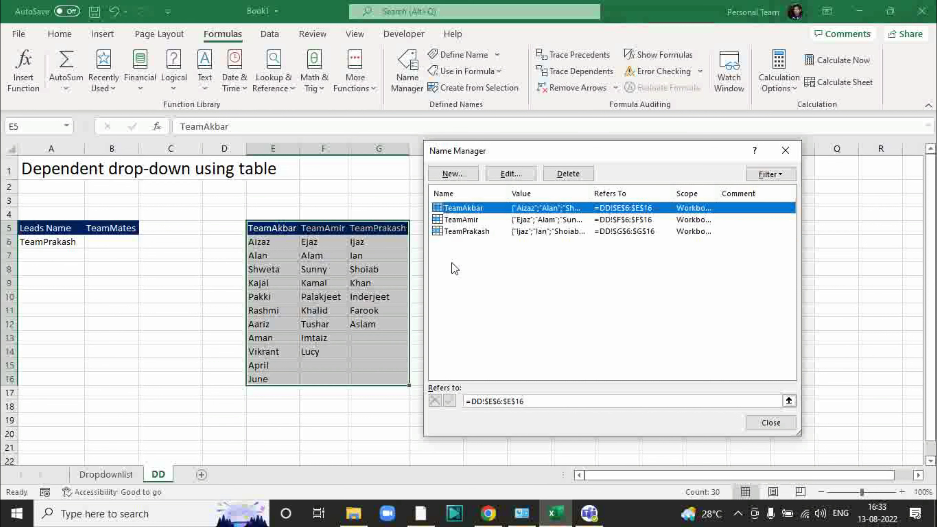
click(536, 401)
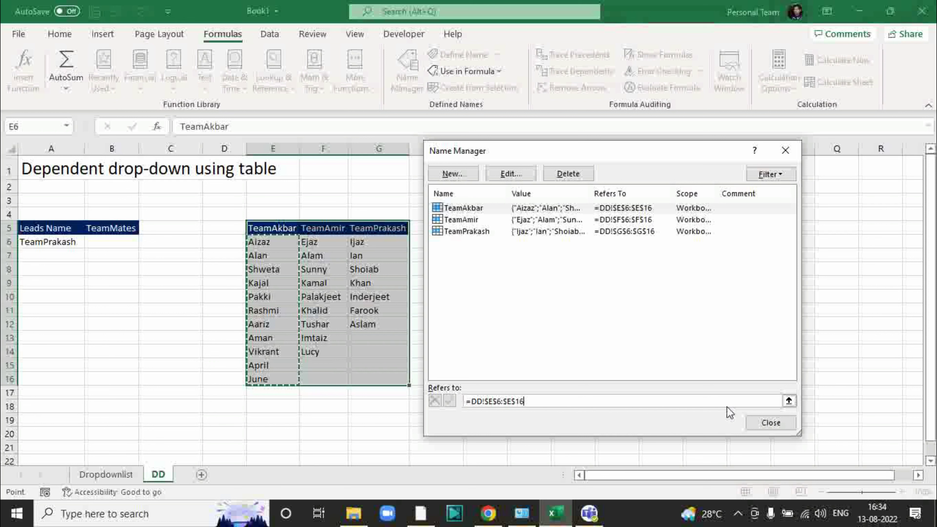
Step: Show the ranges that TeamAmir and TeamPrakash refer to on the sheet, and close the Name Manager
click(462, 221)
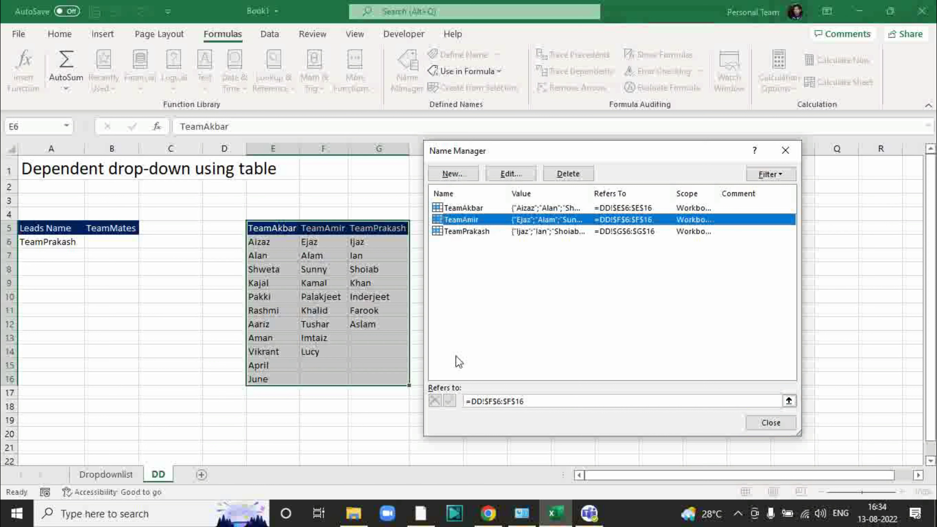
click(537, 402)
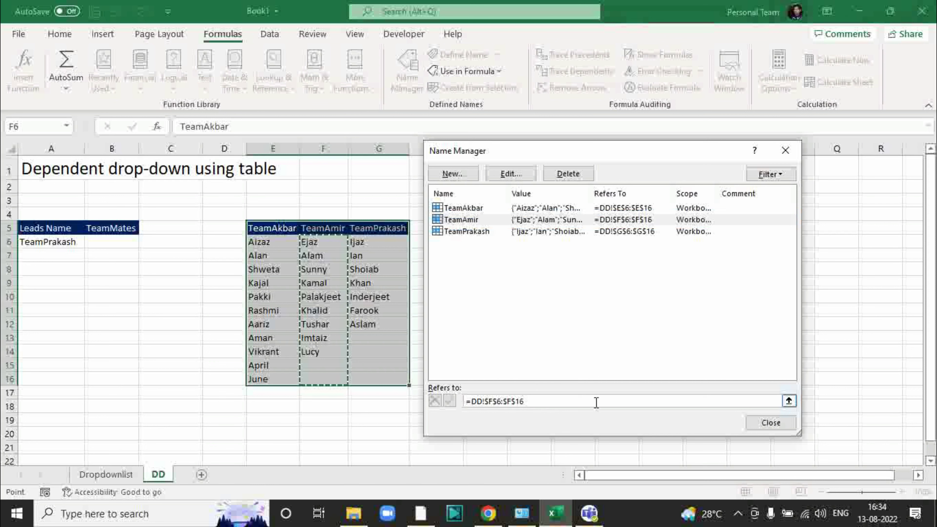
drag(541, 404, 467, 402)
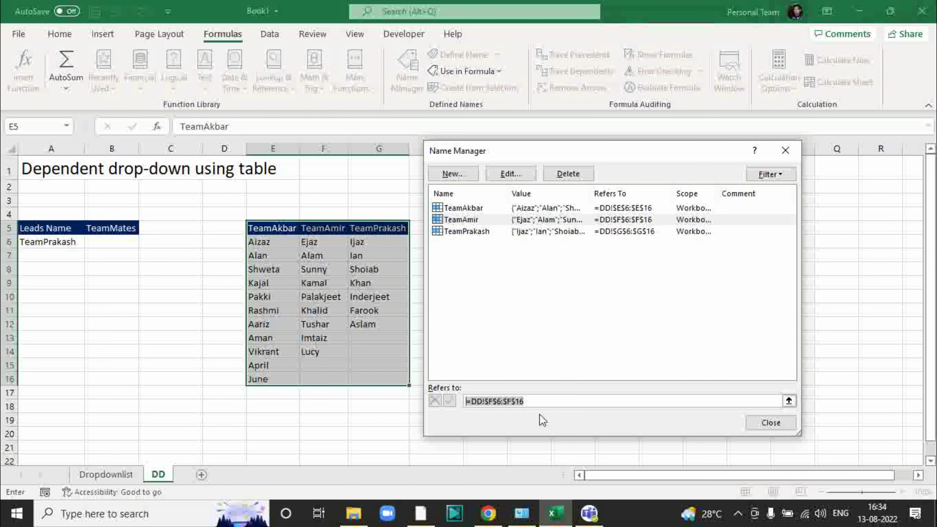
click(544, 403)
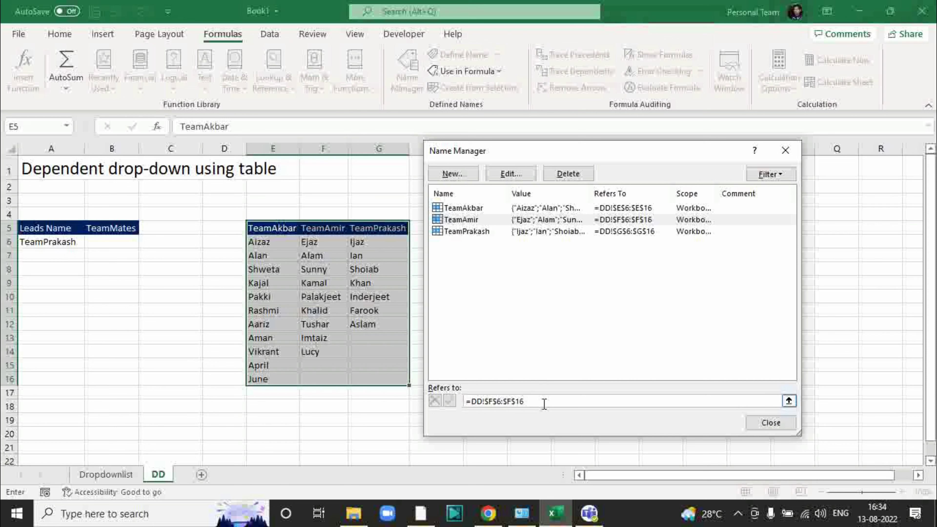
click(467, 232)
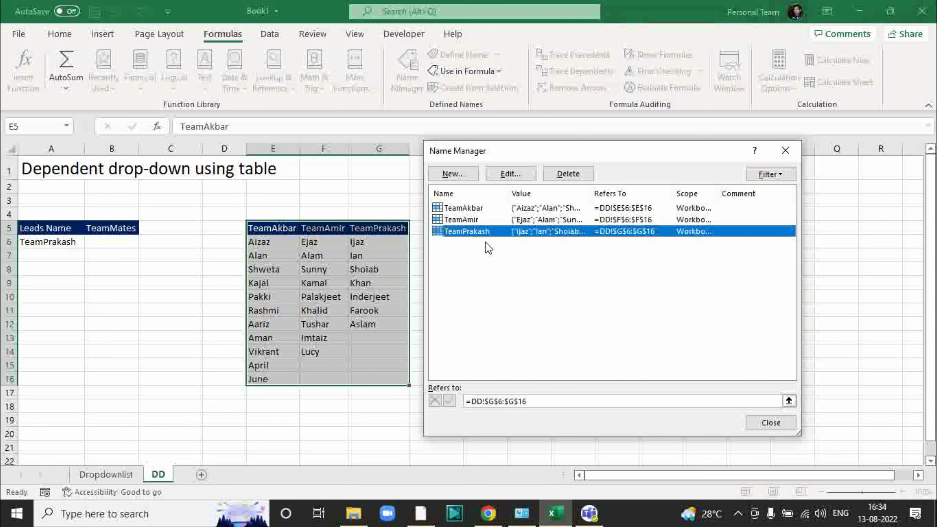
click(543, 401)
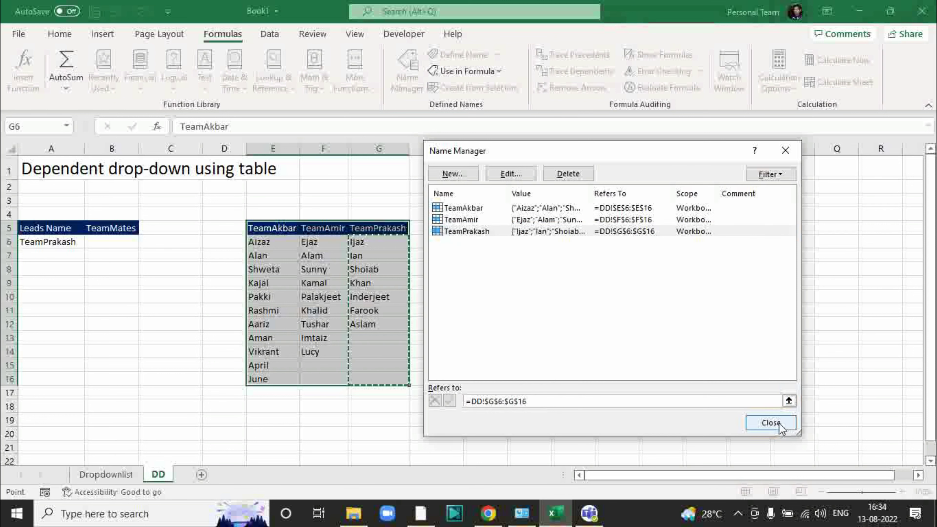
click(771, 423)
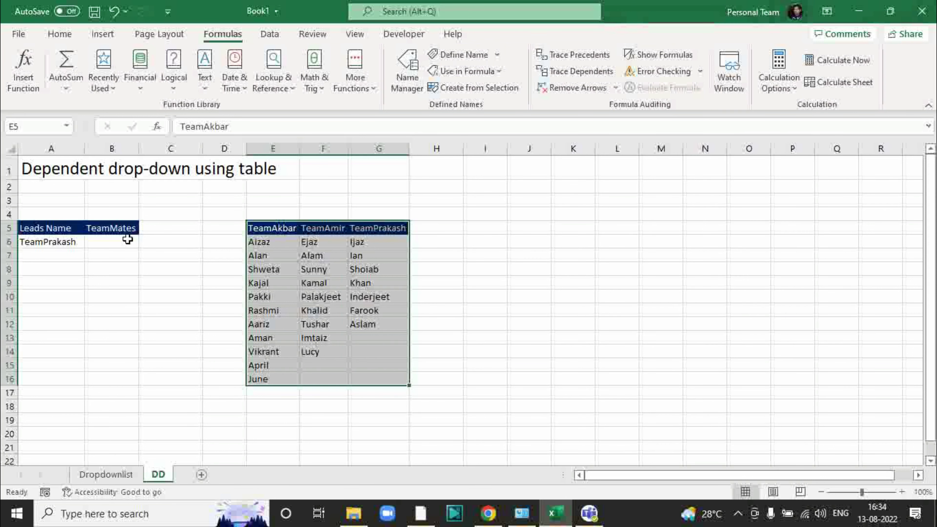
Step: Open data validation for the TeamMates cell B6 and allow List entries with an in-cell drop-down
click(59, 243)
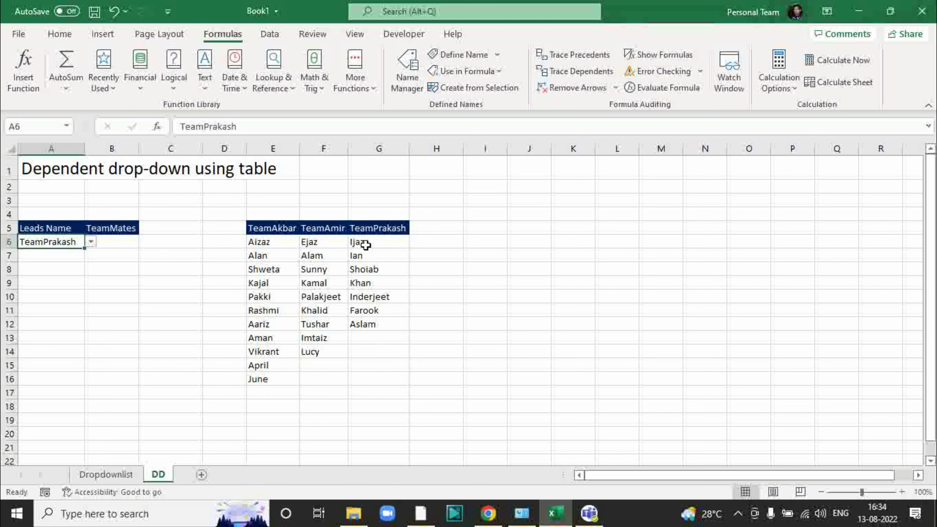
drag(362, 244, 366, 324)
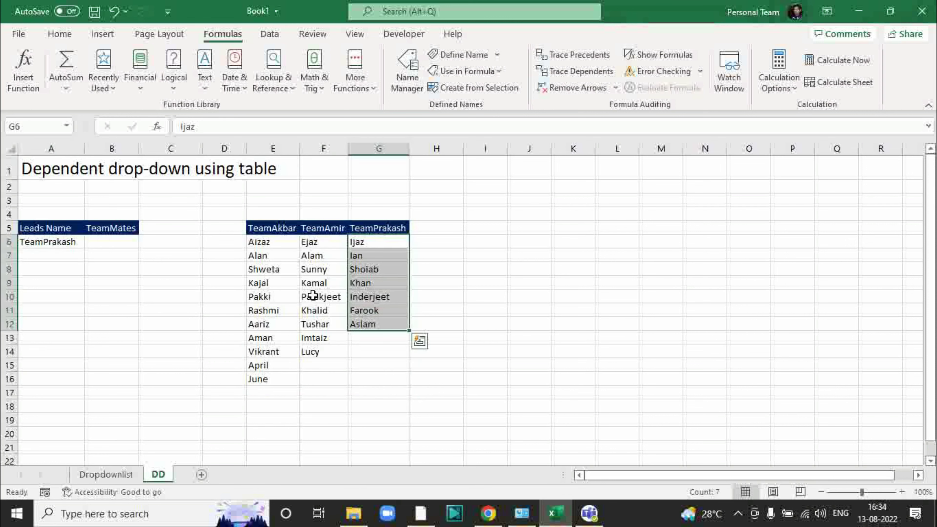
click(111, 242)
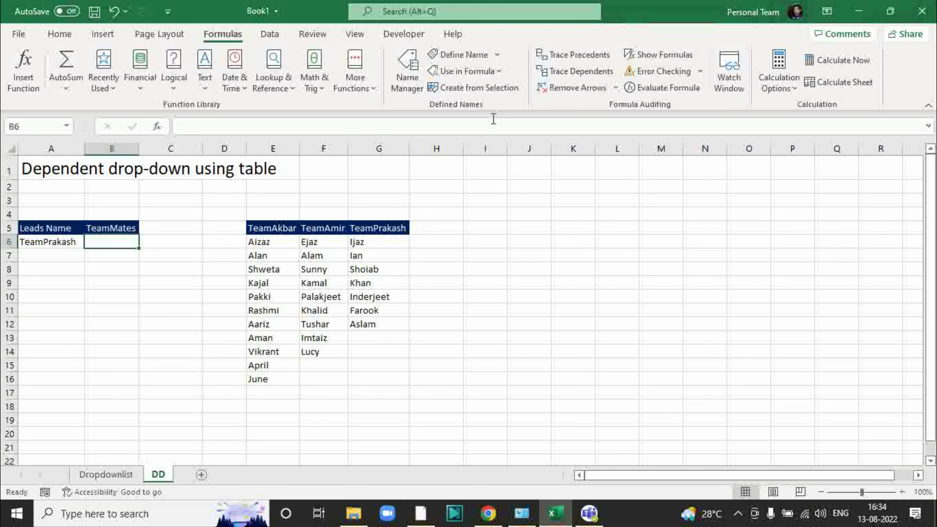
click(271, 36)
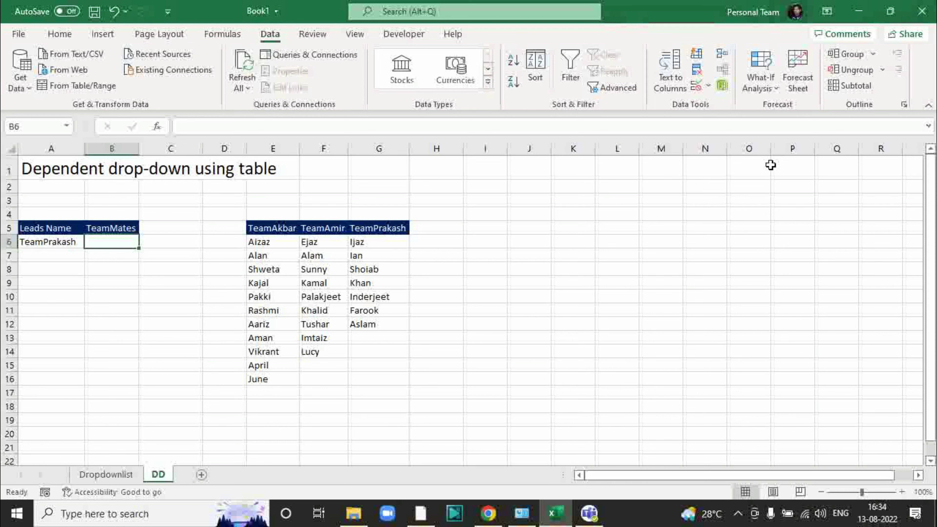
click(709, 87)
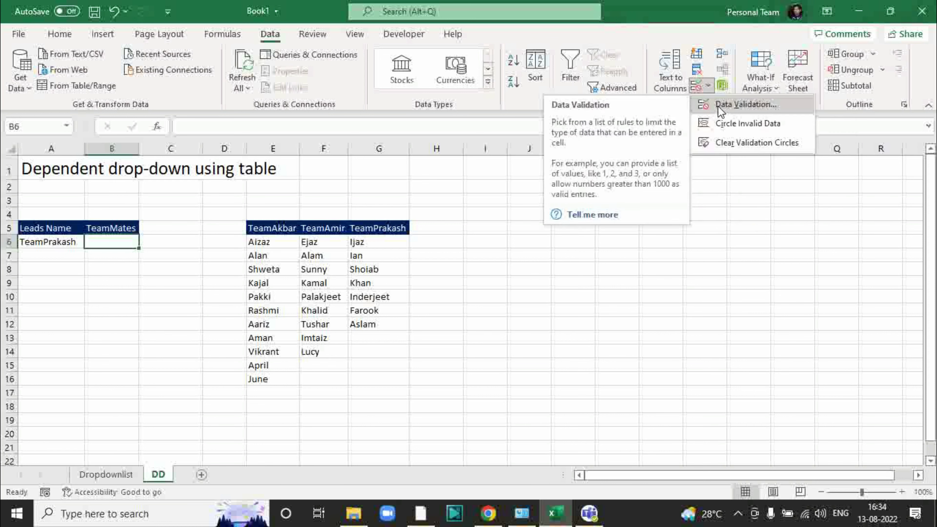
click(721, 107)
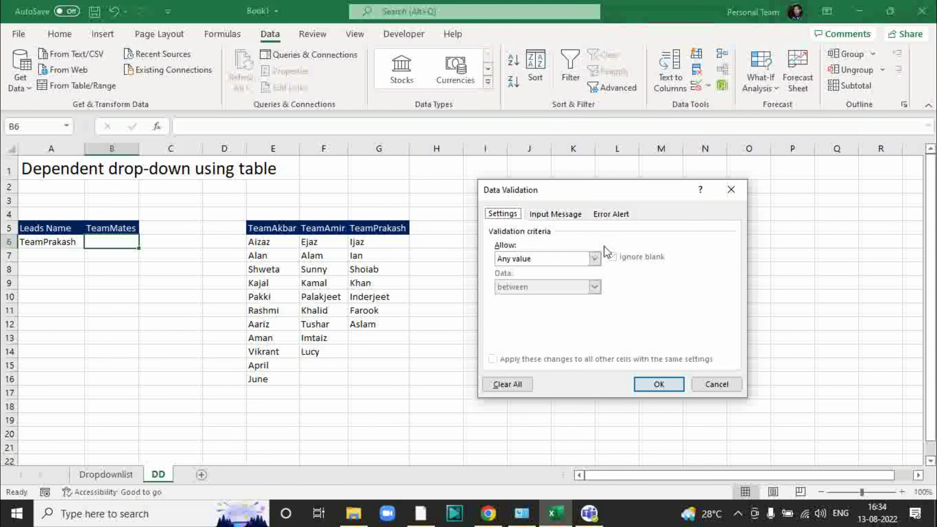
click(594, 258)
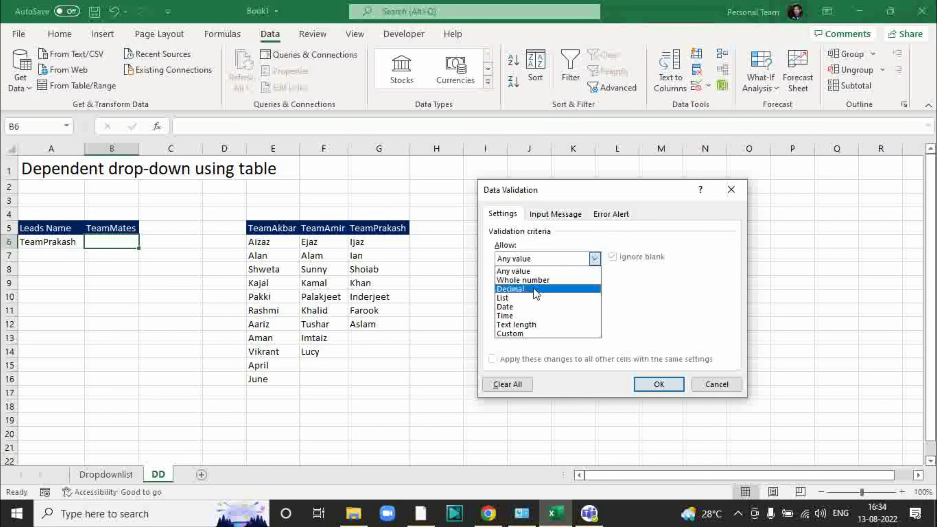
click(531, 302)
Step: Set the validation list source for B6 to =Indirect($A$6) and apply the rule
click(520, 316)
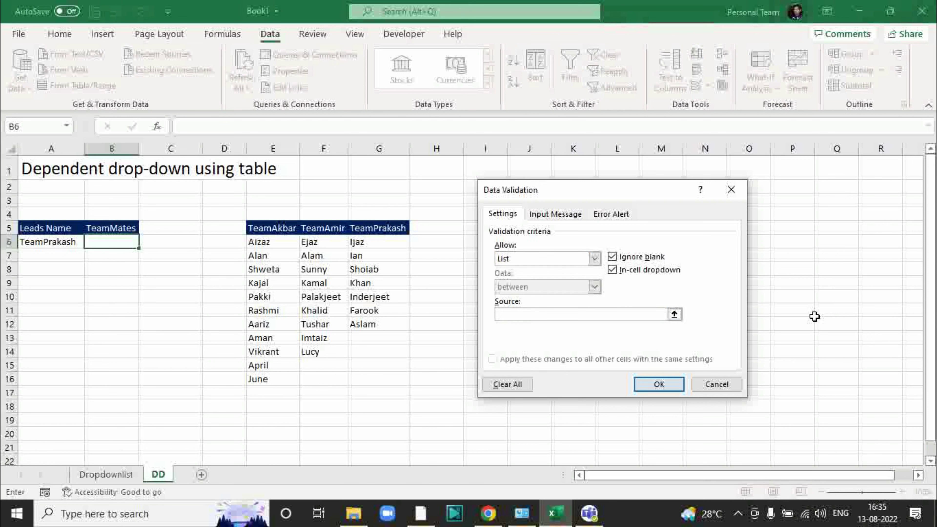
text(=)
text(Indirect()
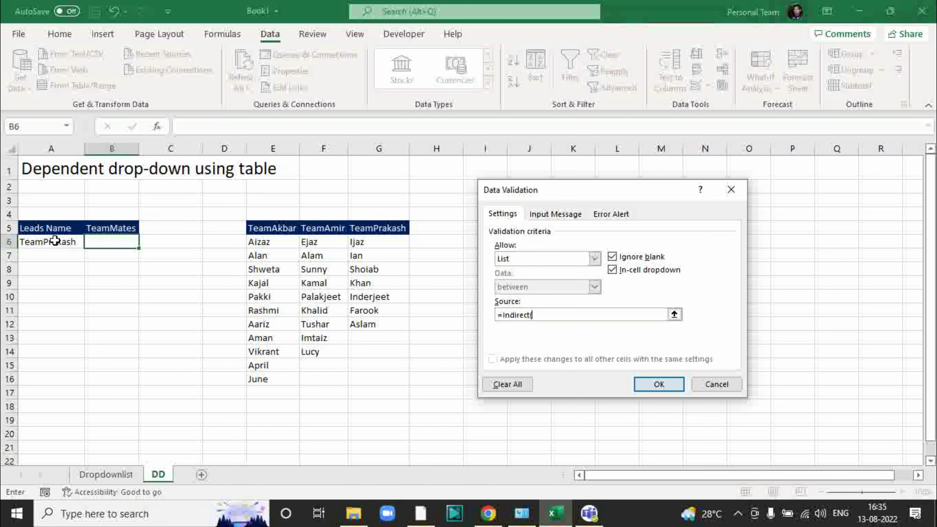
click(55, 240)
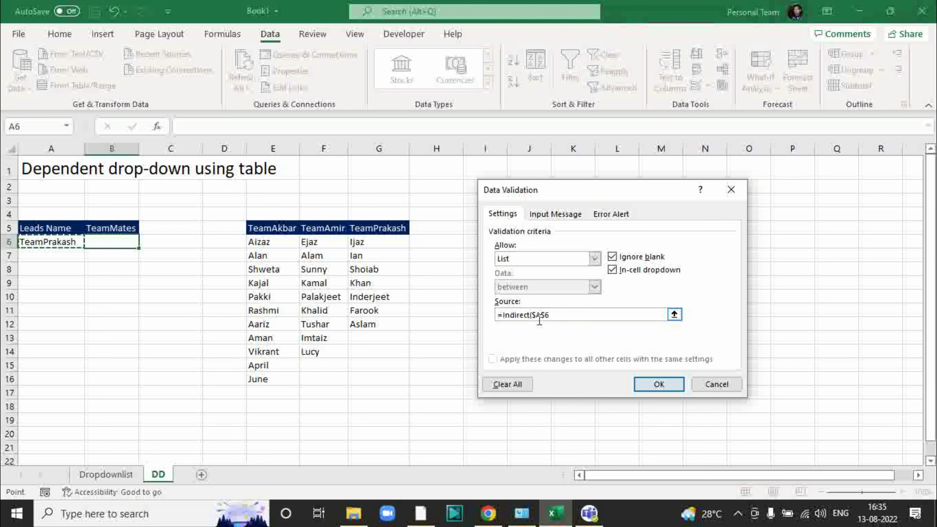
click(549, 315)
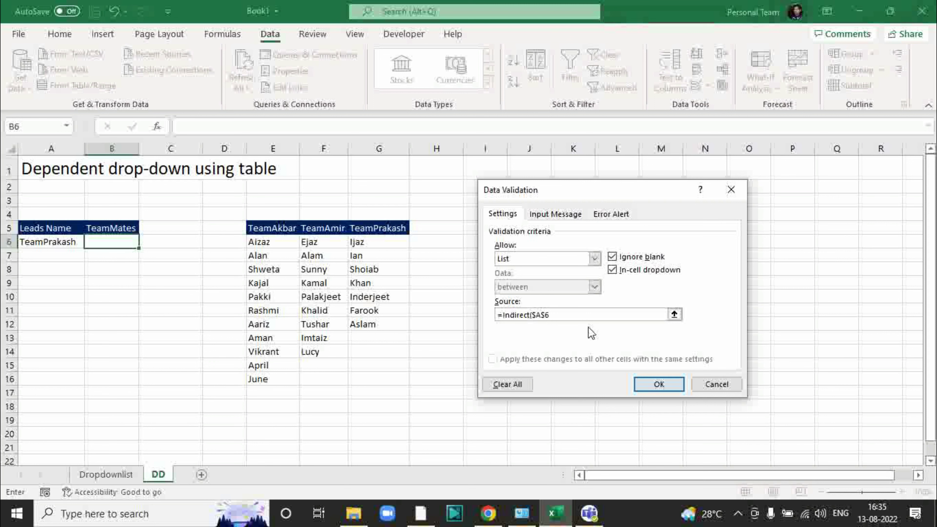
text())
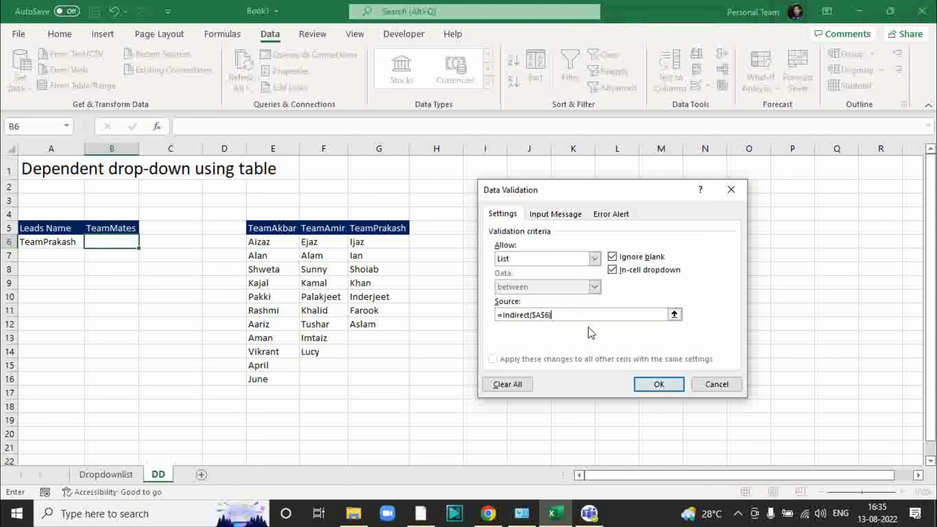
click(648, 385)
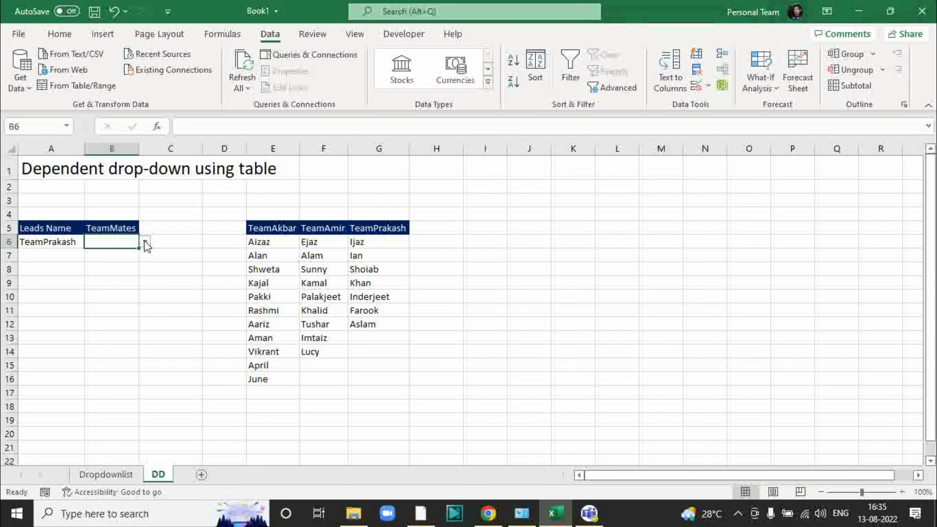
Step: Test the TeamMates drop-down in B6 by choosing several different members of TeamPrakash
click(144, 242)
click(111, 252)
click(145, 242)
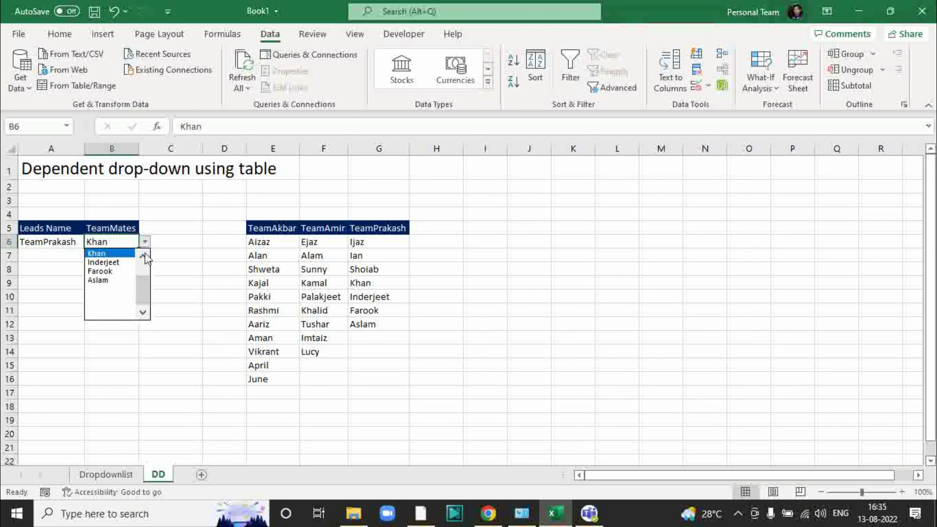
drag(147, 288, 146, 268)
click(103, 256)
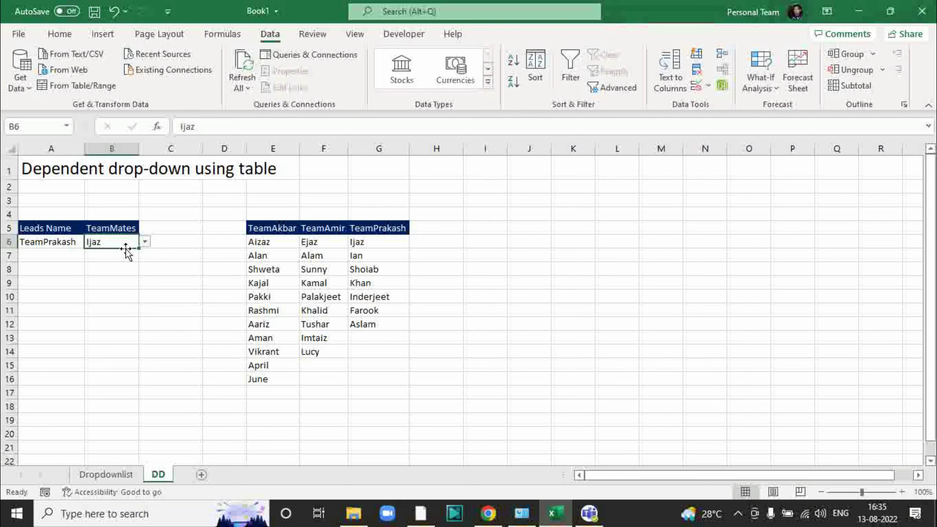
click(145, 243)
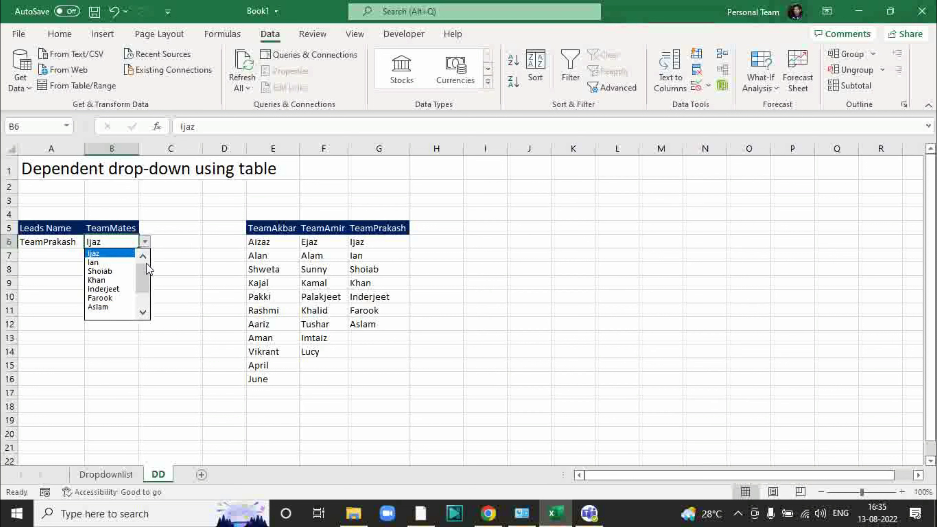
click(110, 271)
click(145, 242)
click(111, 271)
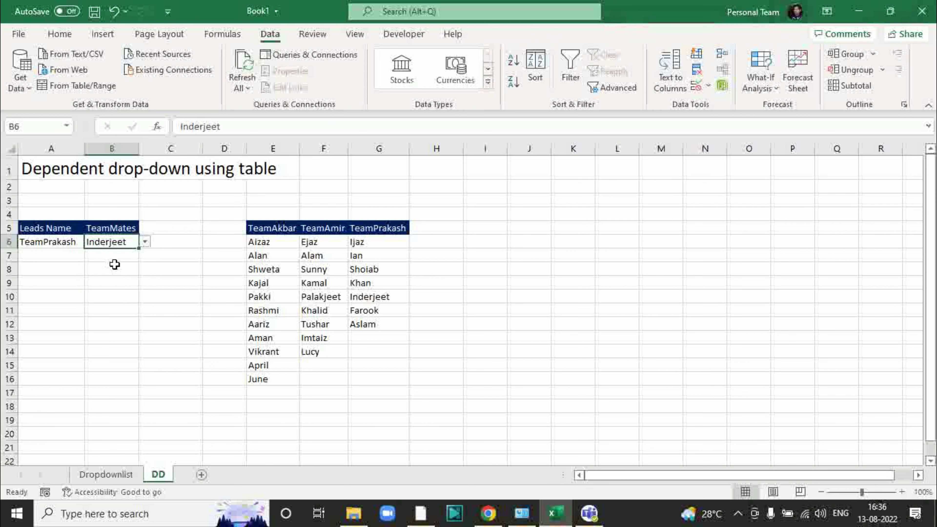
Step: Change the lead in A6 to TeamAmir and choose several of that team's members in B6
click(59, 244)
click(90, 241)
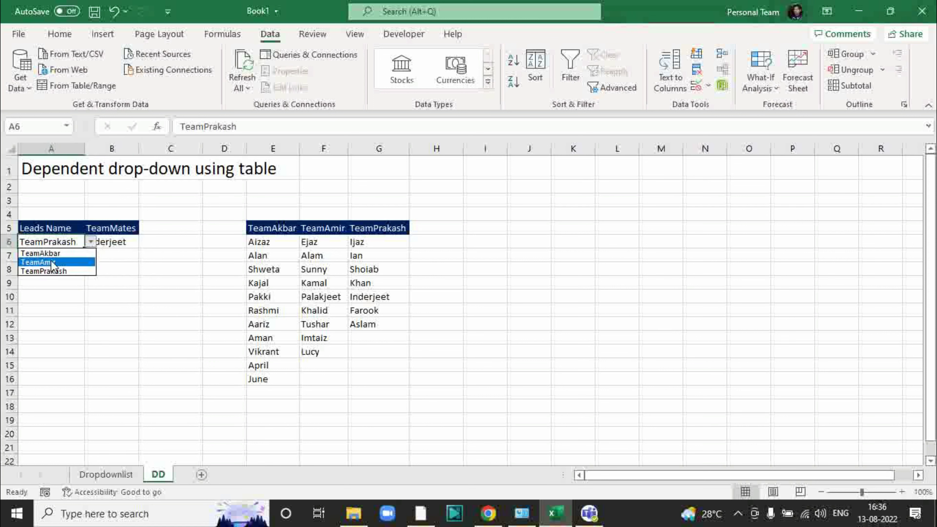
click(58, 261)
click(123, 242)
click(144, 242)
click(113, 264)
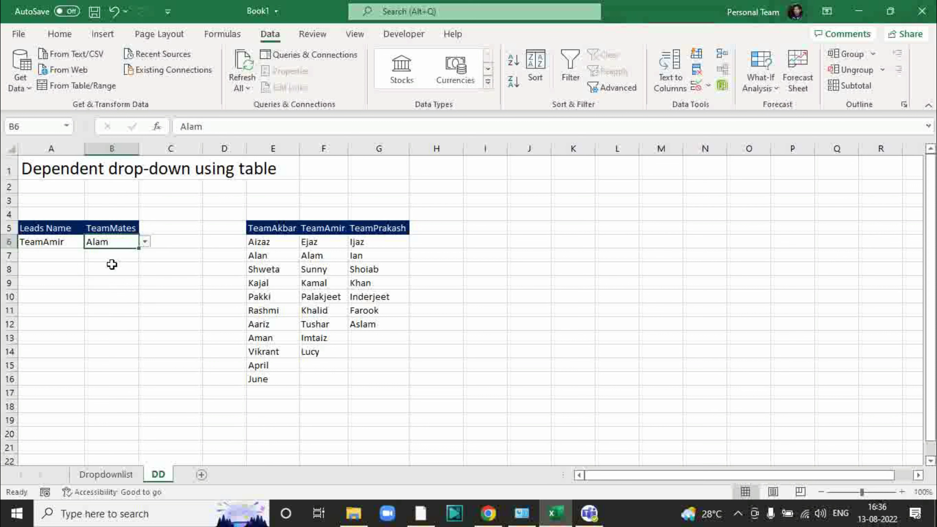
click(145, 242)
click(107, 289)
click(145, 242)
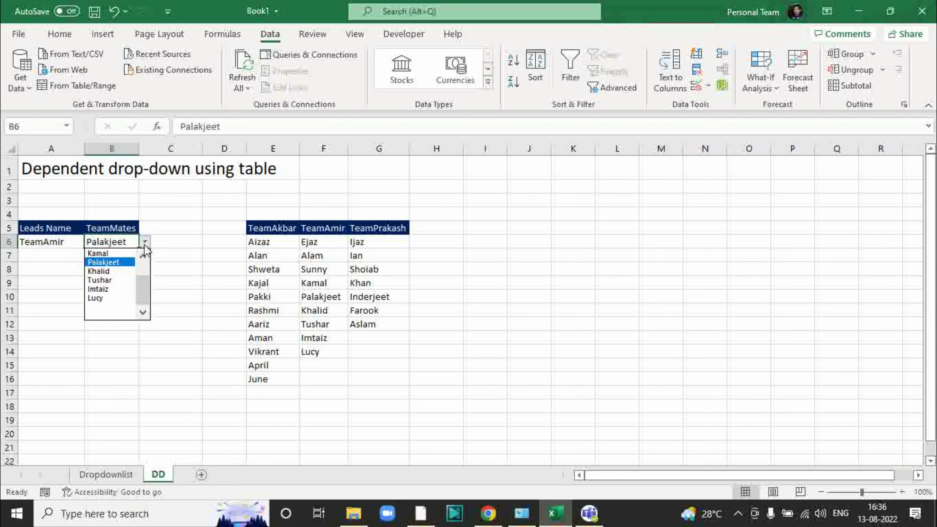
click(117, 285)
Step: Change the lead in A6 to TeamAkbar and try several teammates in B6, ending with the name in E12
click(63, 243)
click(91, 242)
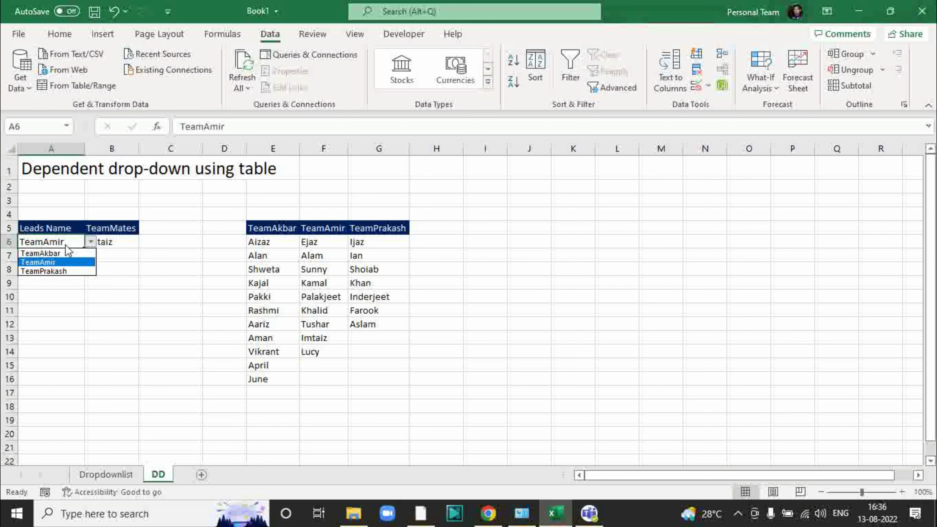
click(48, 253)
click(122, 242)
click(145, 242)
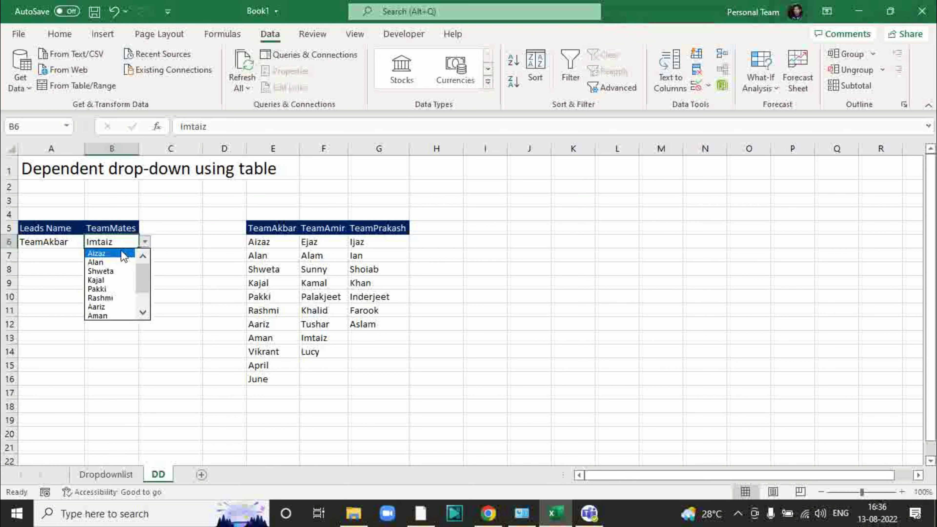
click(107, 271)
click(145, 242)
click(111, 280)
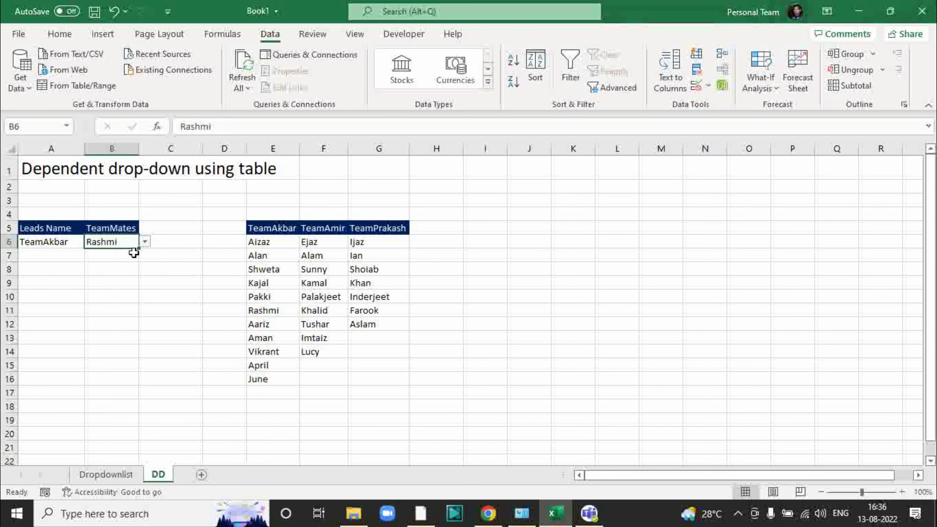
click(145, 243)
click(113, 280)
click(178, 251)
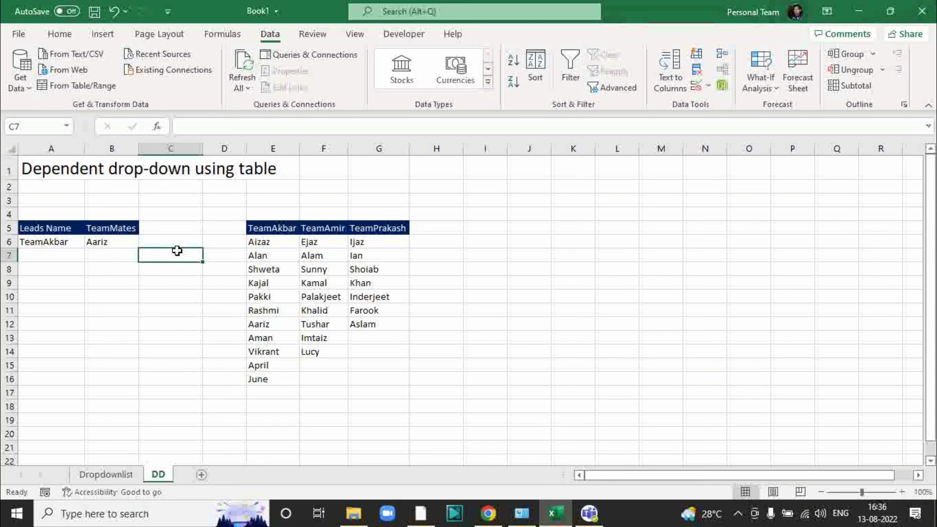